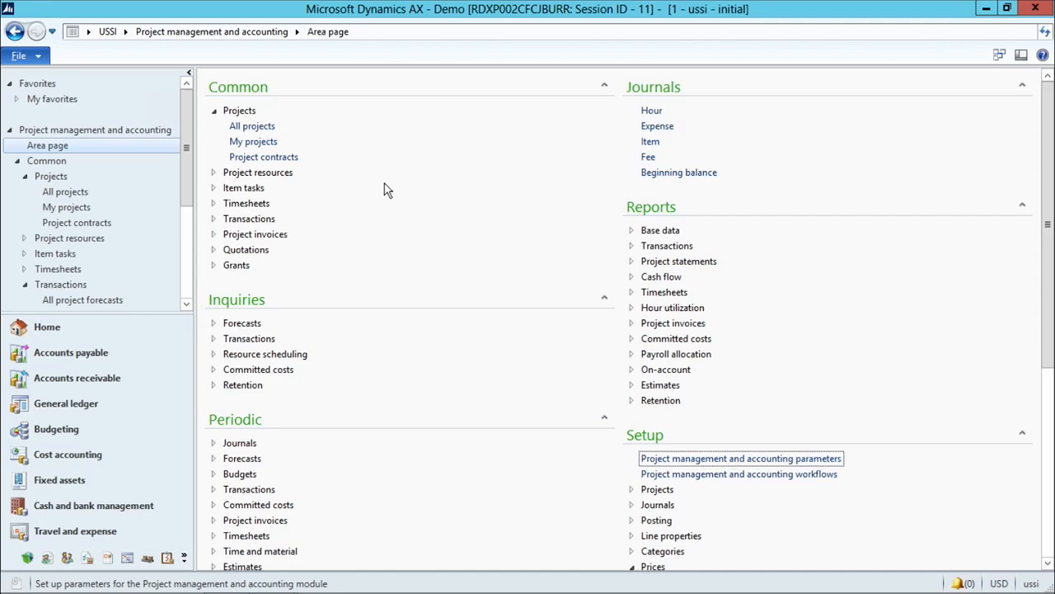
Step: Start a new fixed-price project named "simple fp" from the list of all projects and assign it to project group FP_simp
left_click(248, 125)
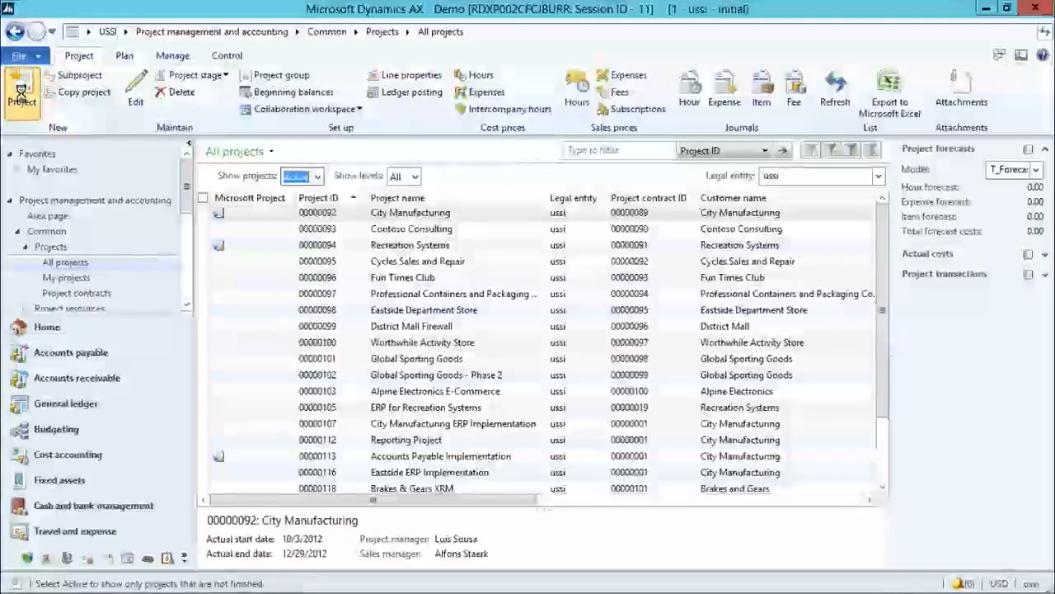
left_click(21, 93)
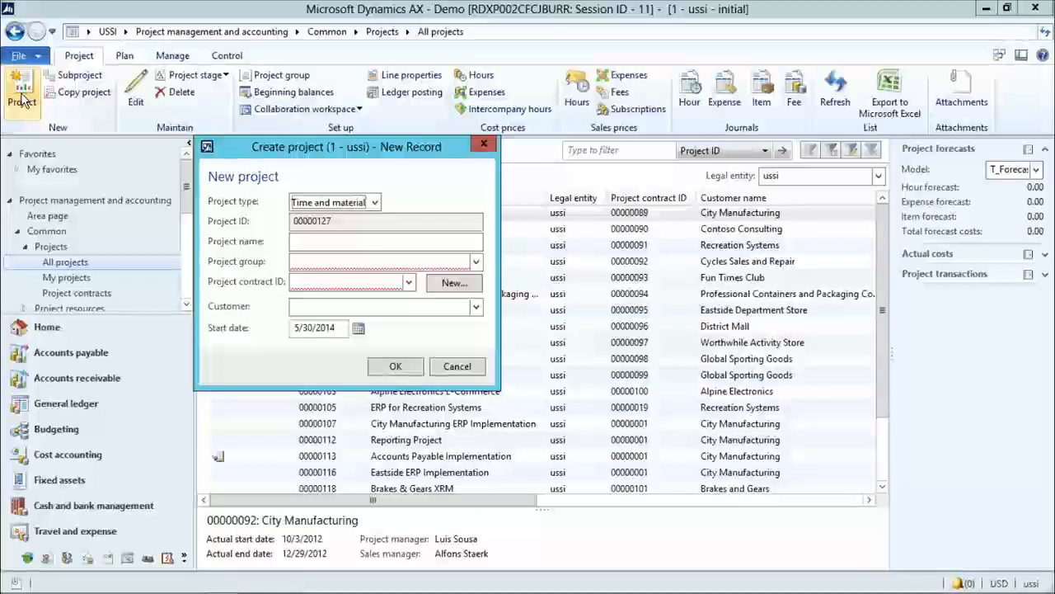
left_click(375, 203)
left_click(319, 236)
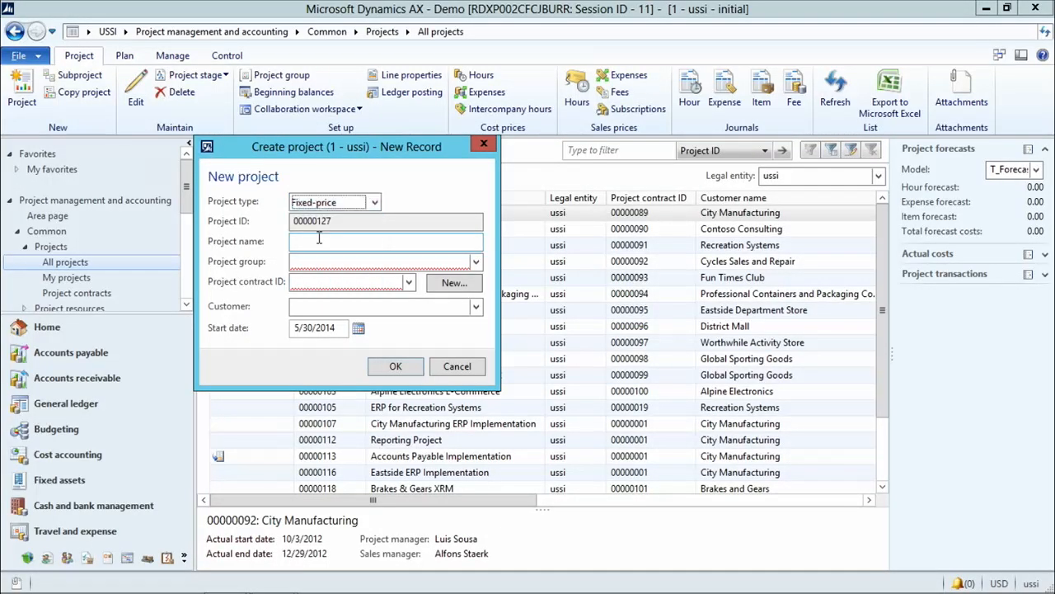
left_click(316, 244)
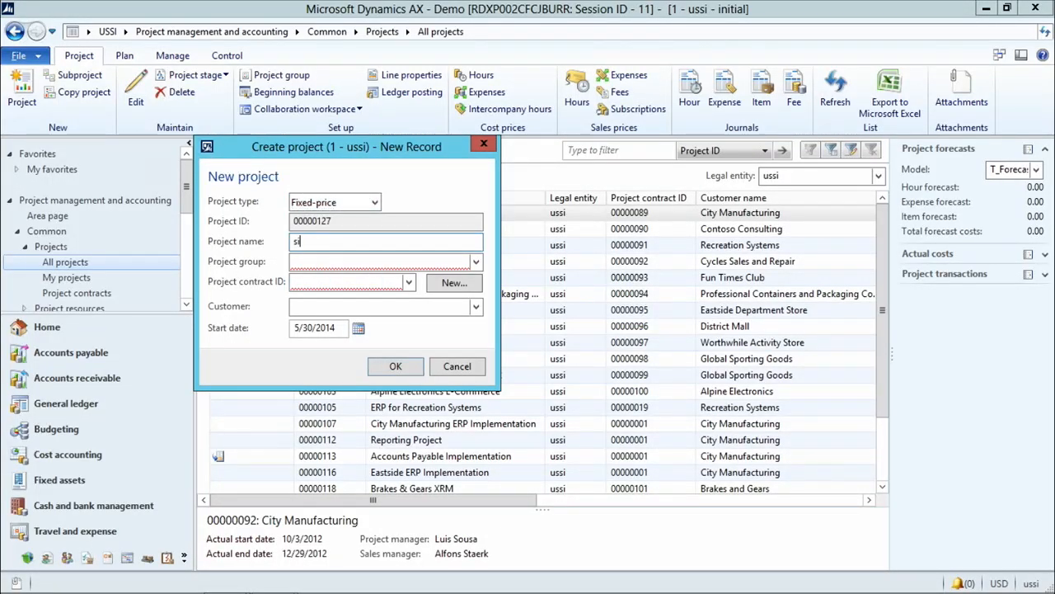
type("simple fp")
left_click(476, 262)
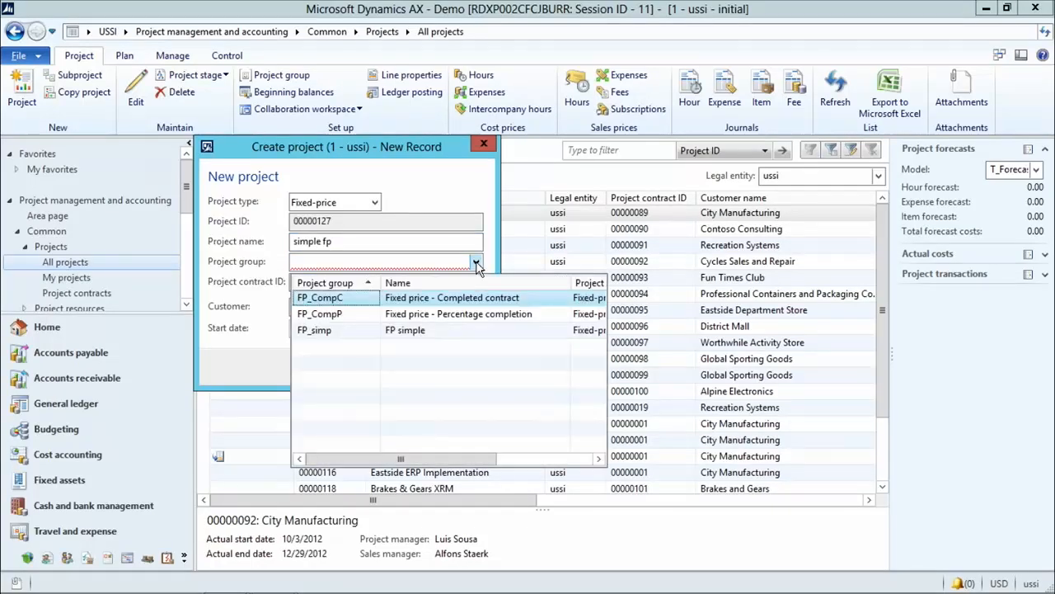
left_click(333, 330)
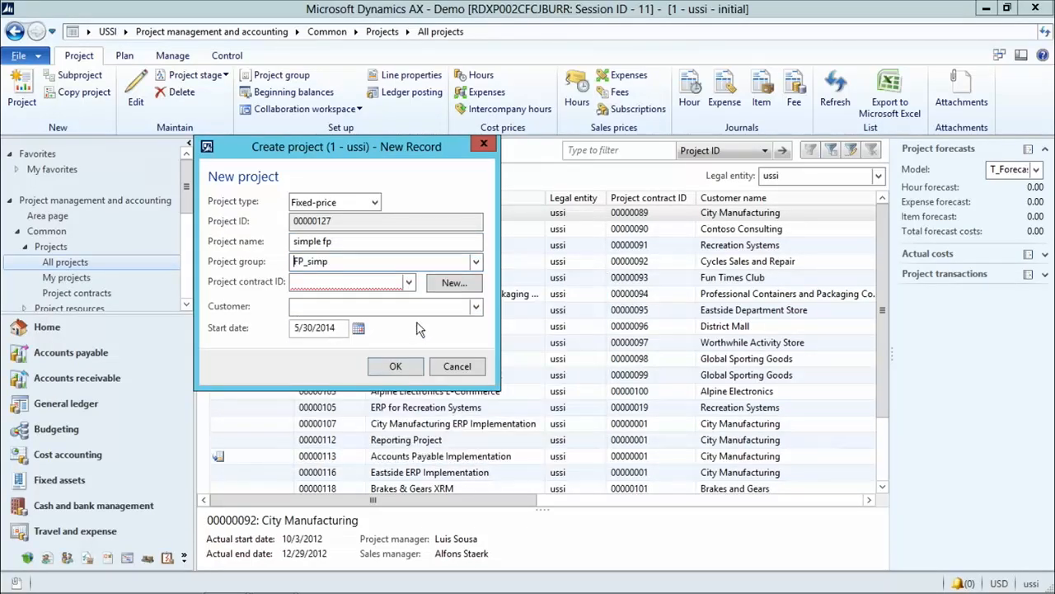
Step: Create a new customer-funded project contract with a customer account as funding source, and finish creating the project
left_click(455, 284)
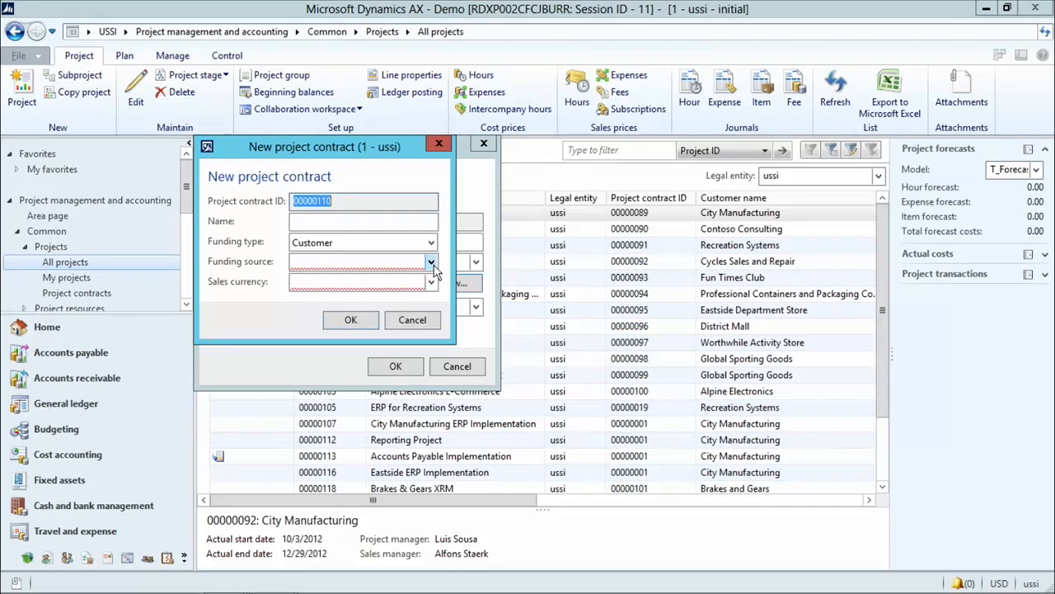
left_click(430, 262)
left_click(338, 320)
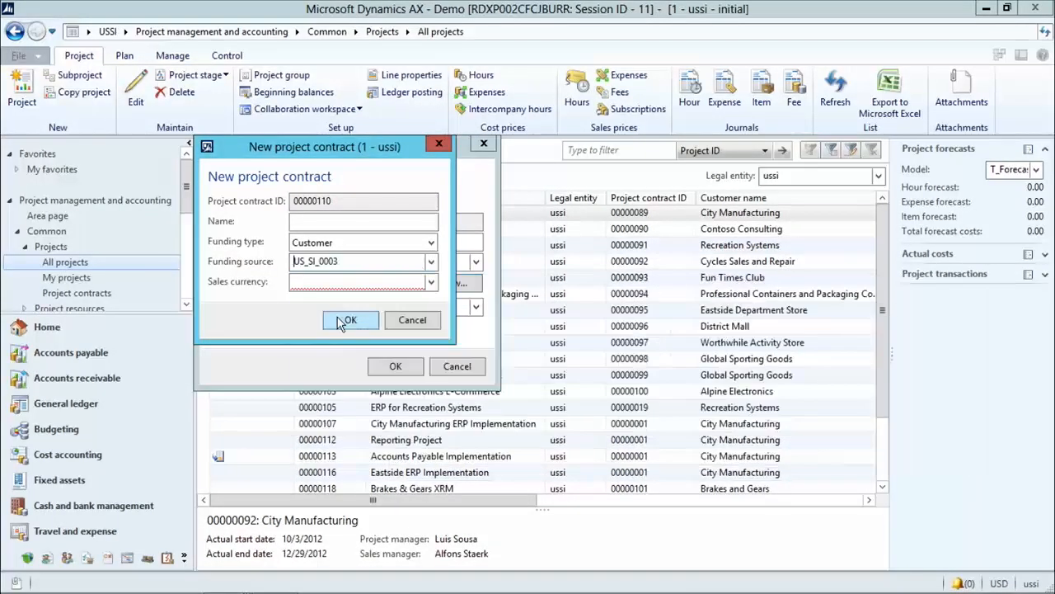
left_click(351, 322)
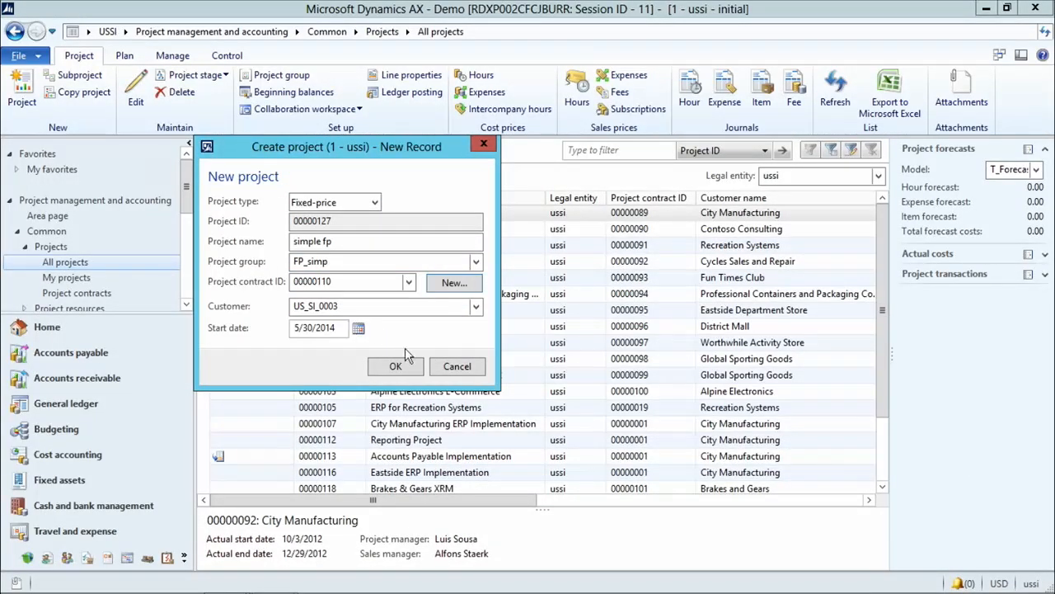
left_click(395, 368)
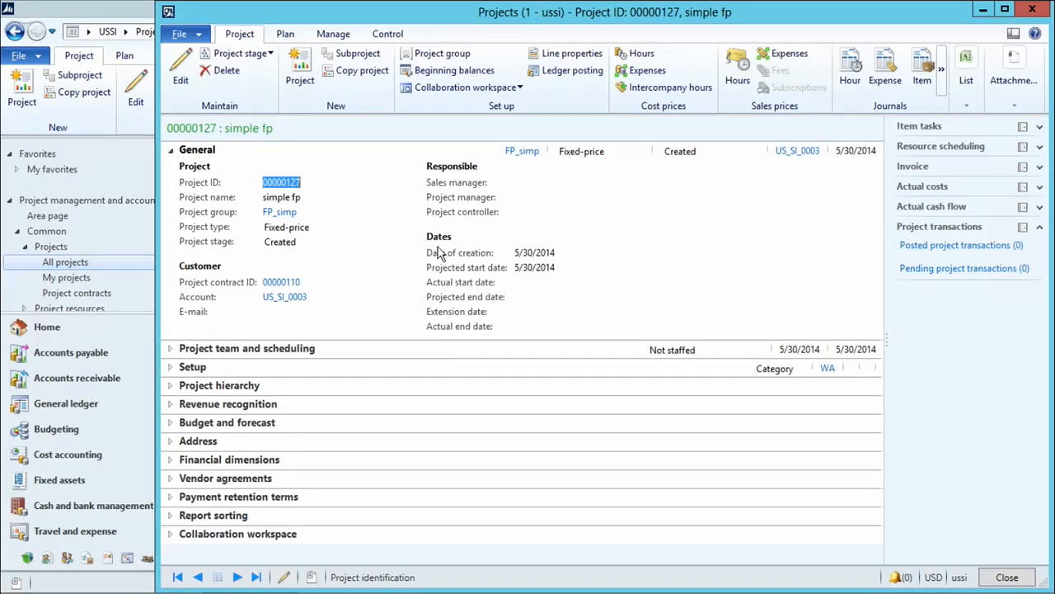
Step: Change the new project's stage to In process
left_click(221, 56)
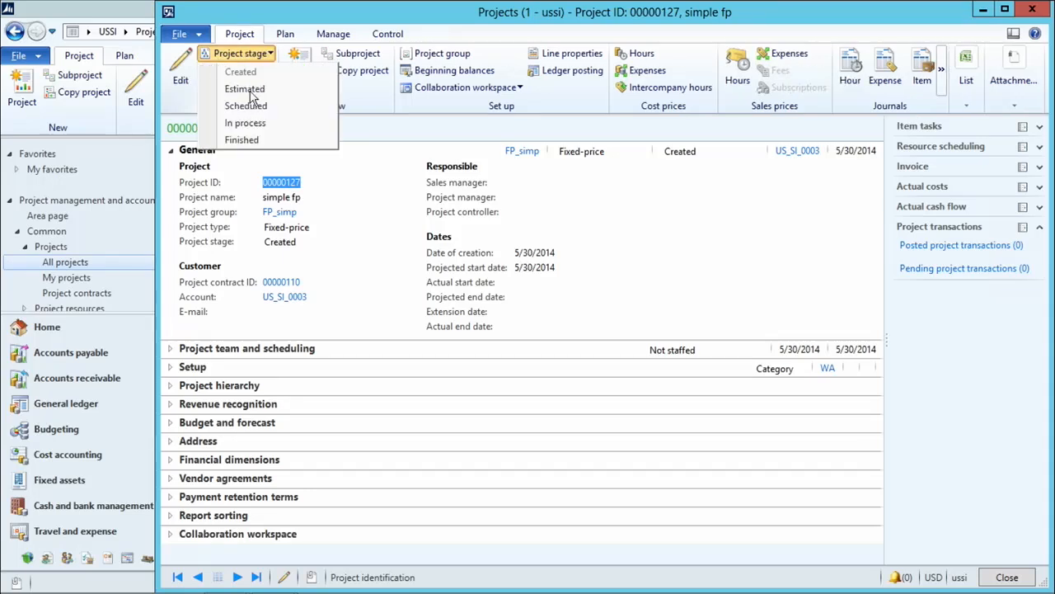
left_click(253, 124)
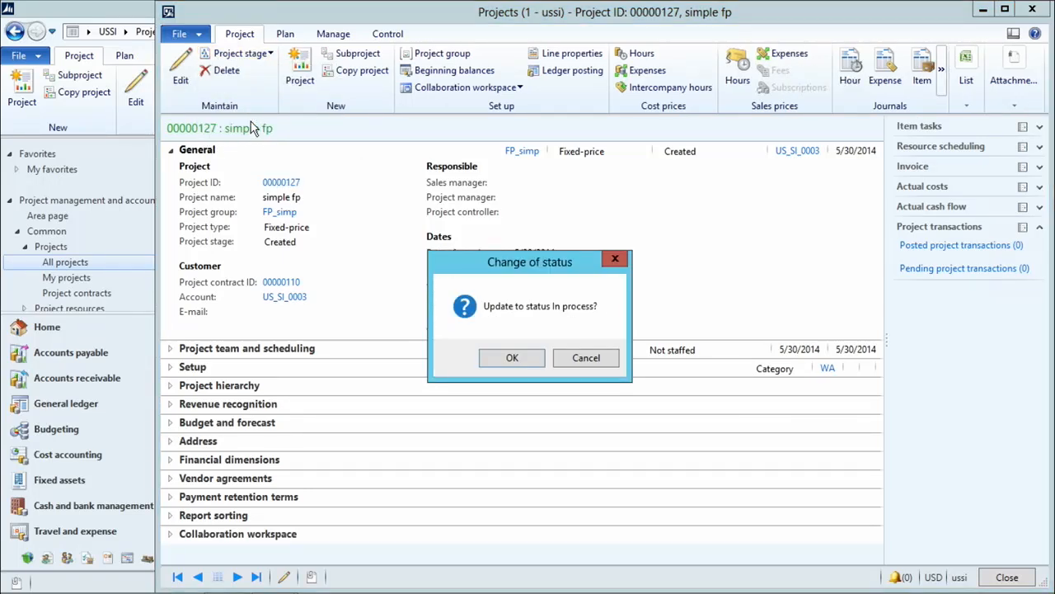
left_click(522, 359)
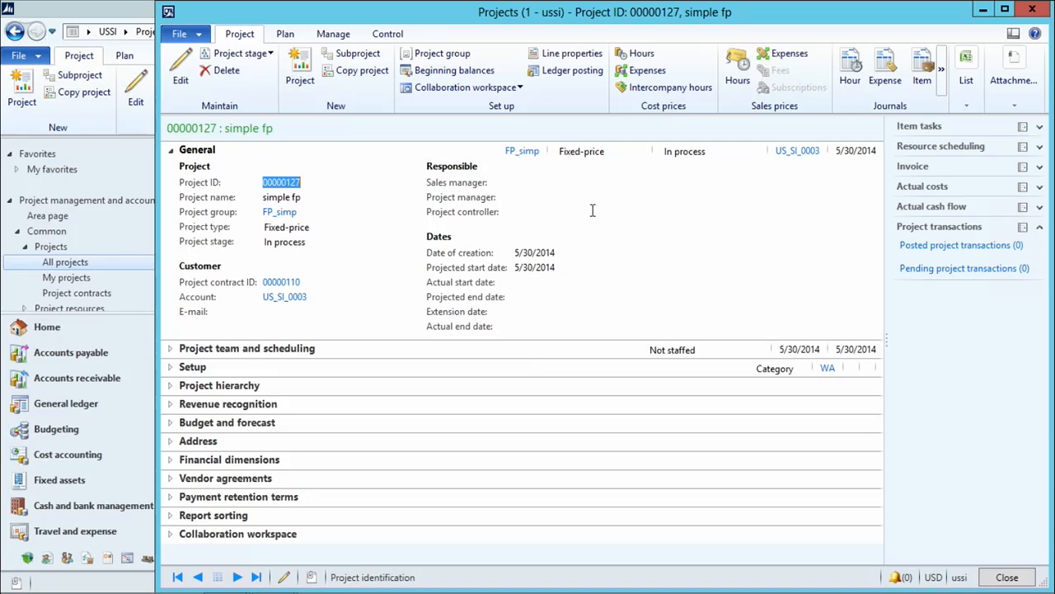
Step: Add an on-account milestone transaction with a sales price of 100,000 to the project and close the on-account form
left_click(333, 33)
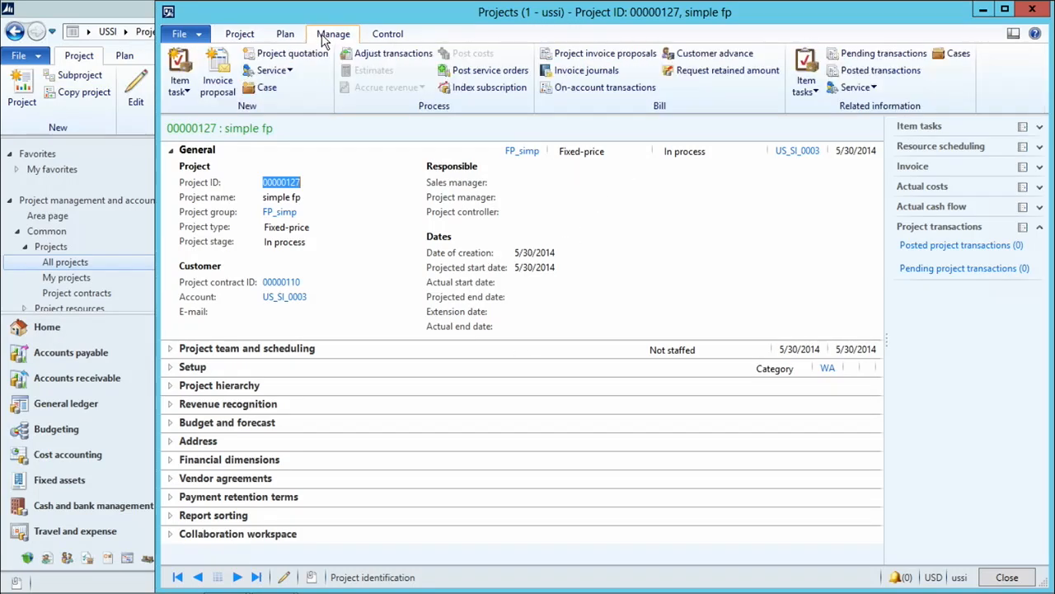
left_click(605, 89)
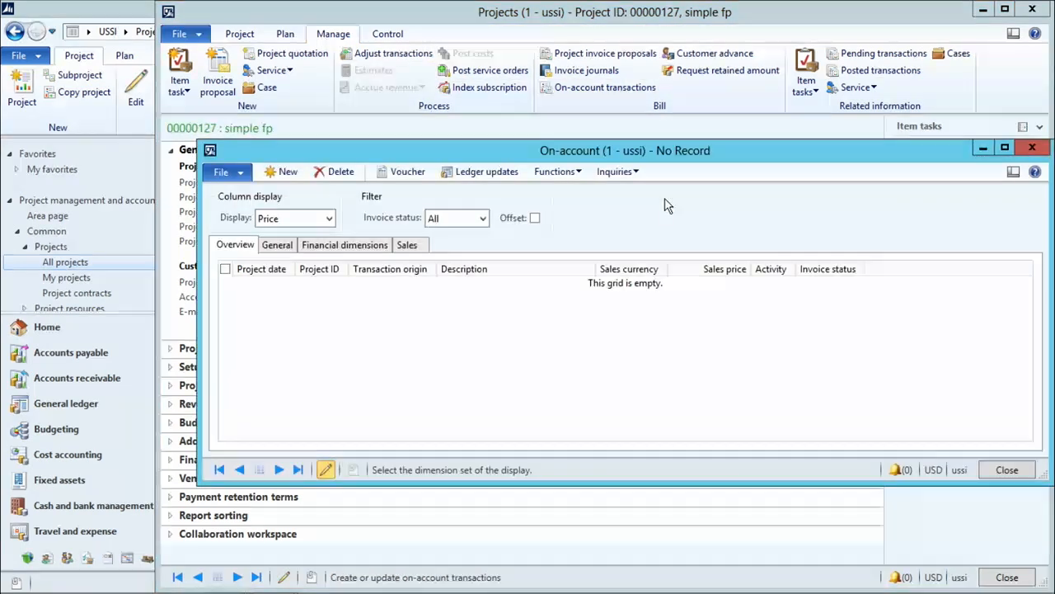
left_click(283, 172)
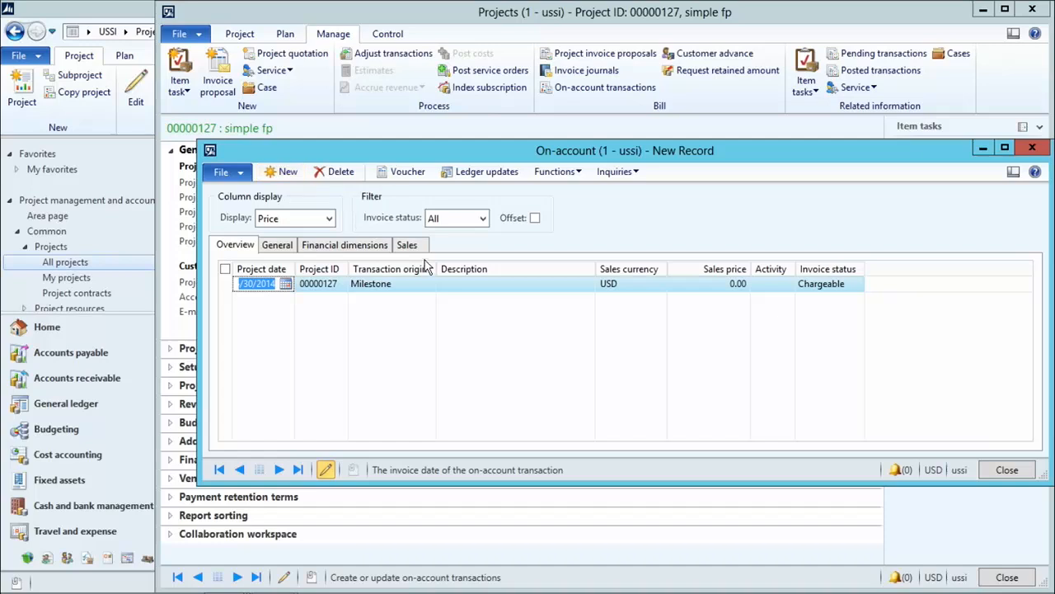
key("Tab")
key("Tab")
key("Tab")
key("Tab")
type("1")
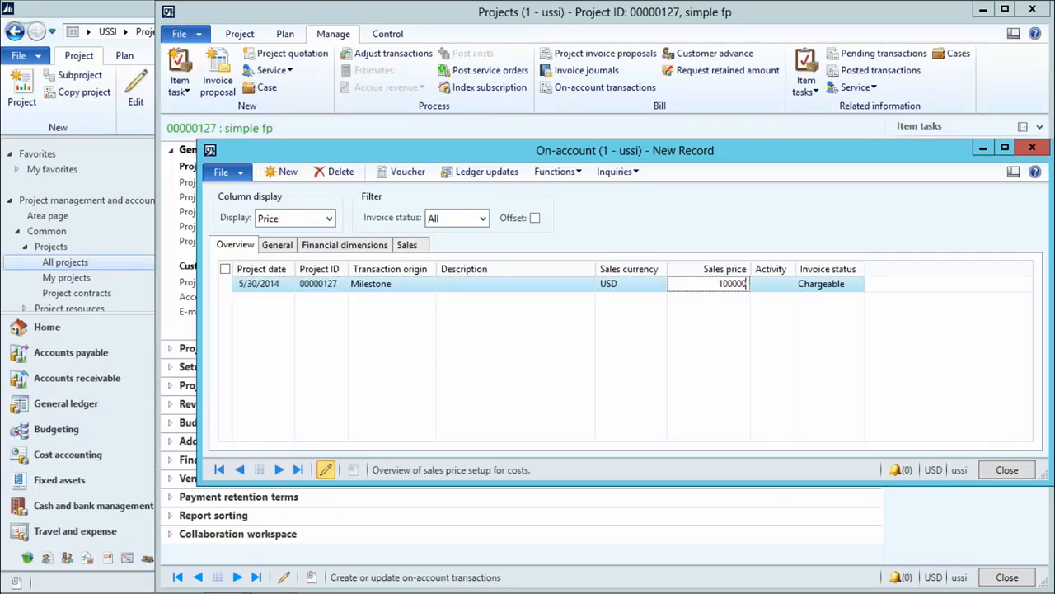
type("00,000")
key("Tab")
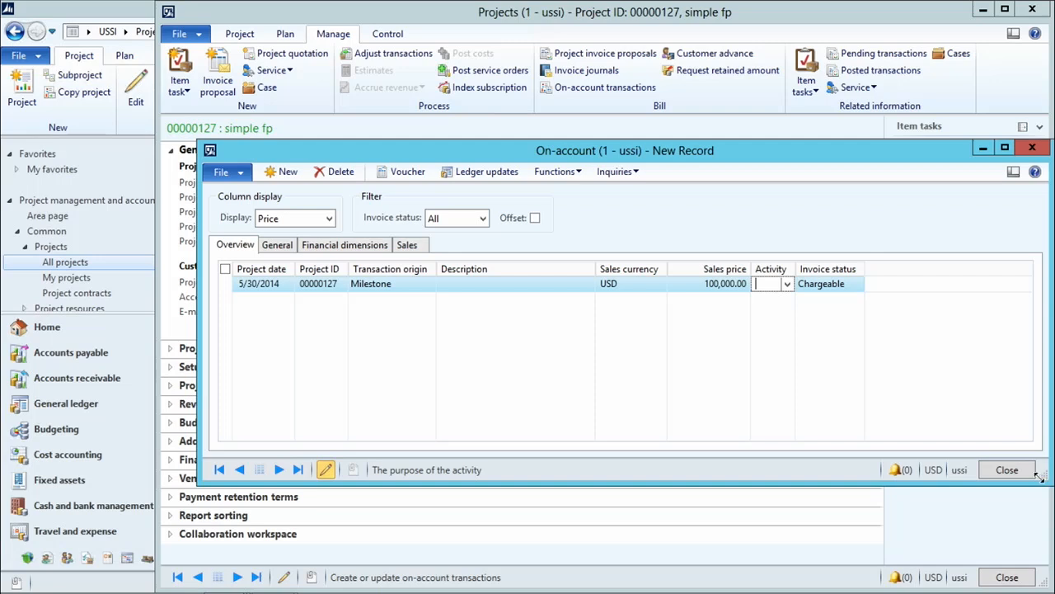
left_click(1007, 470)
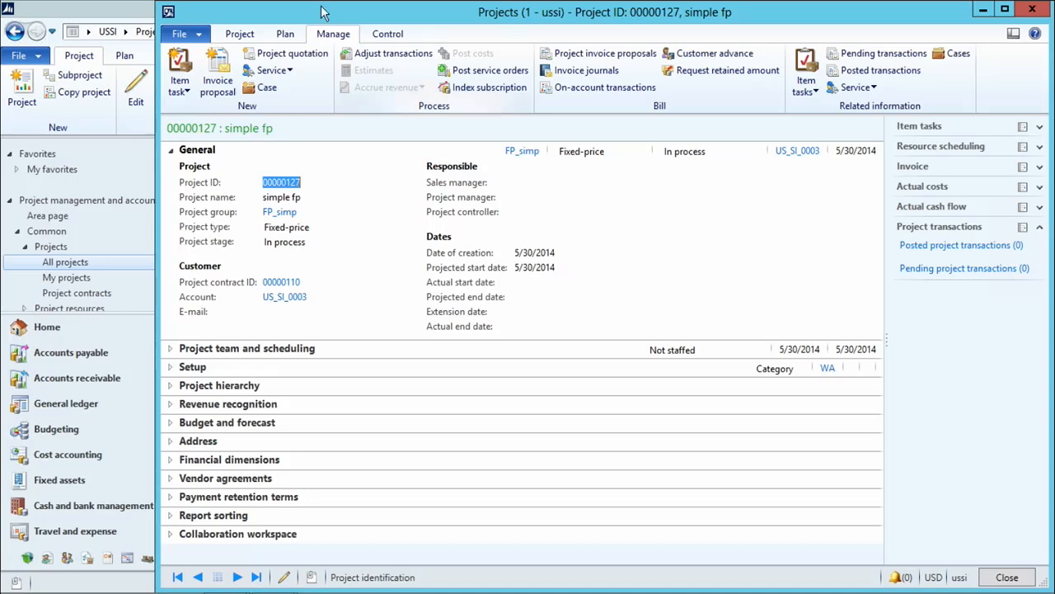
Step: Create a new Hours journal for the project and open its journal lines
left_click(242, 33)
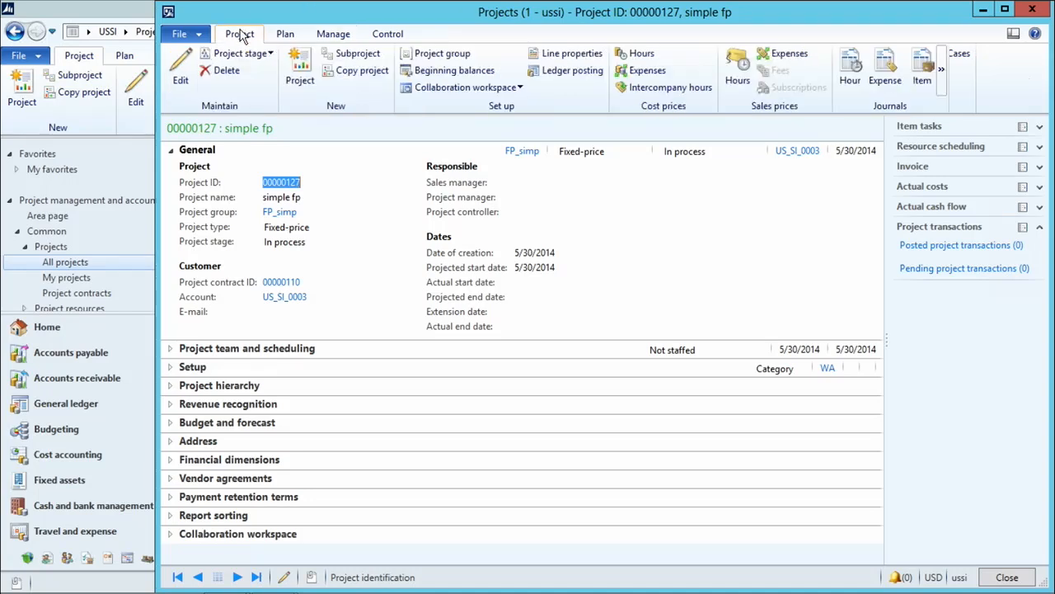
left_click(851, 68)
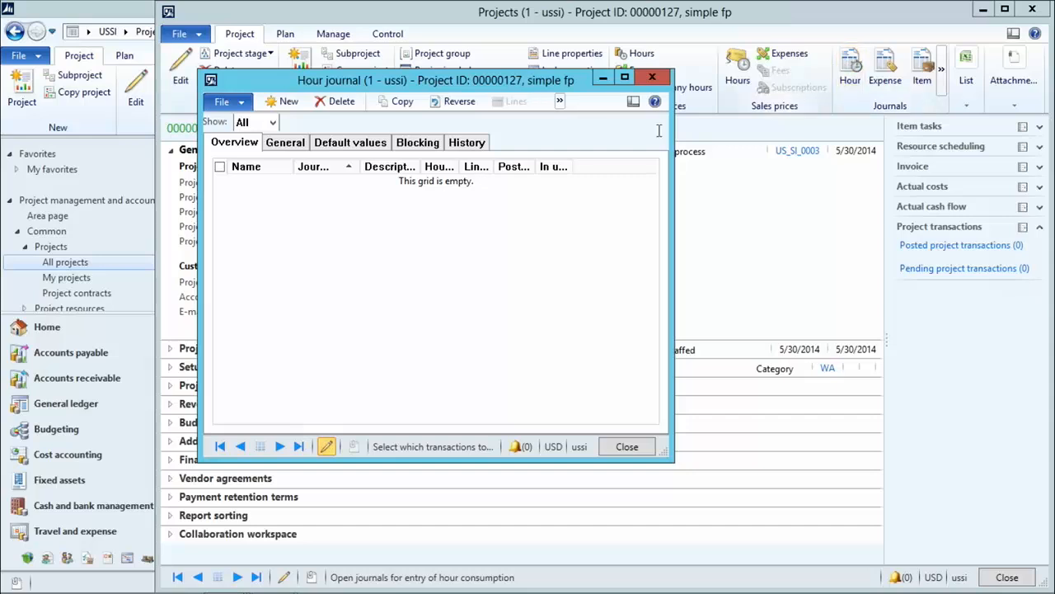
left_click(284, 99)
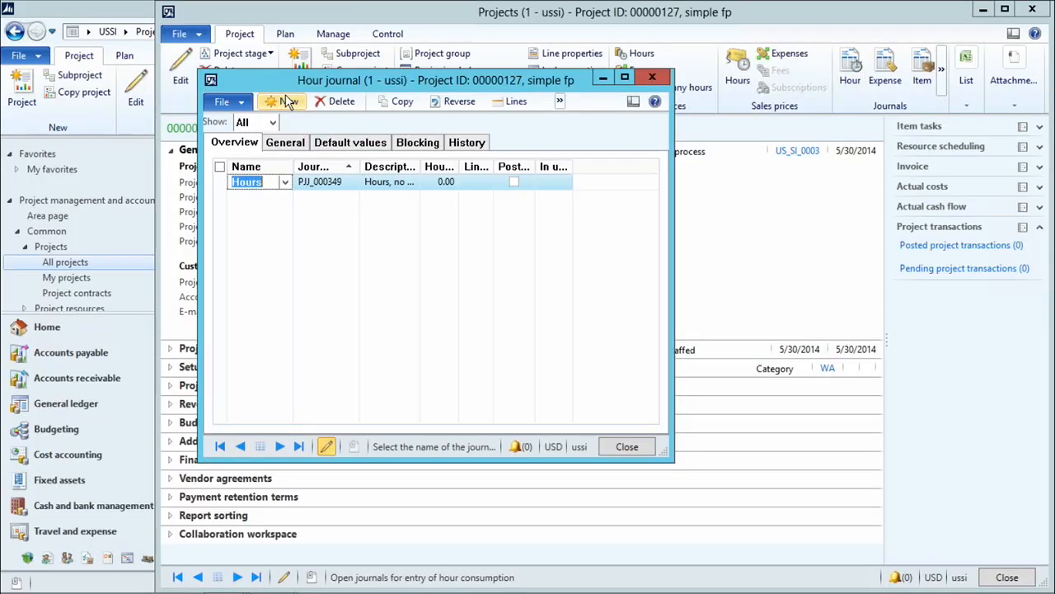
left_click(525, 105)
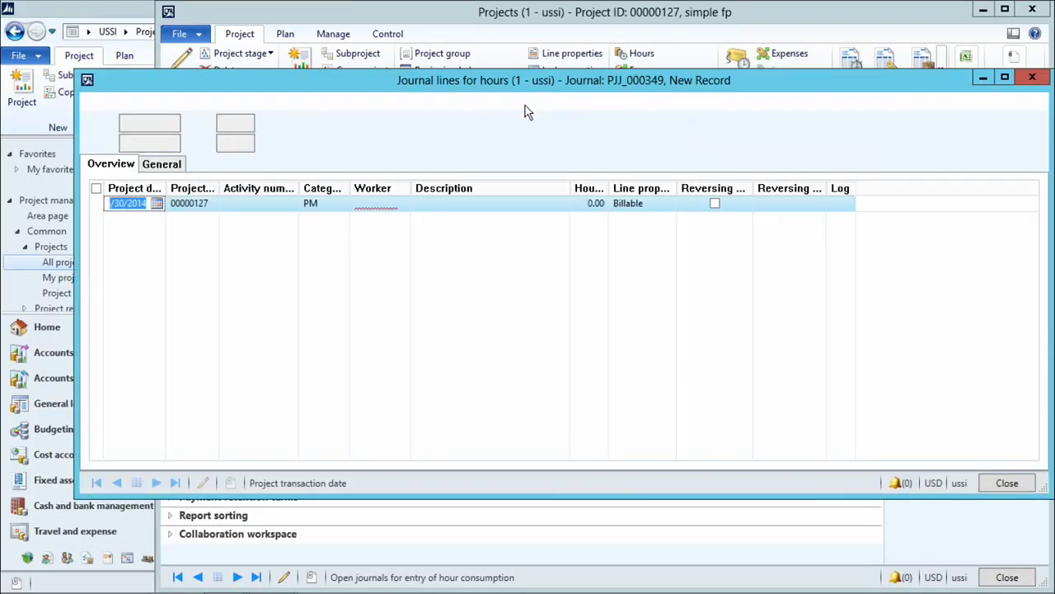
Step: Fill in the first hour line with the Client Services project manager as worker, date 5/16/2014 and 40 hours
left_click(379, 205)
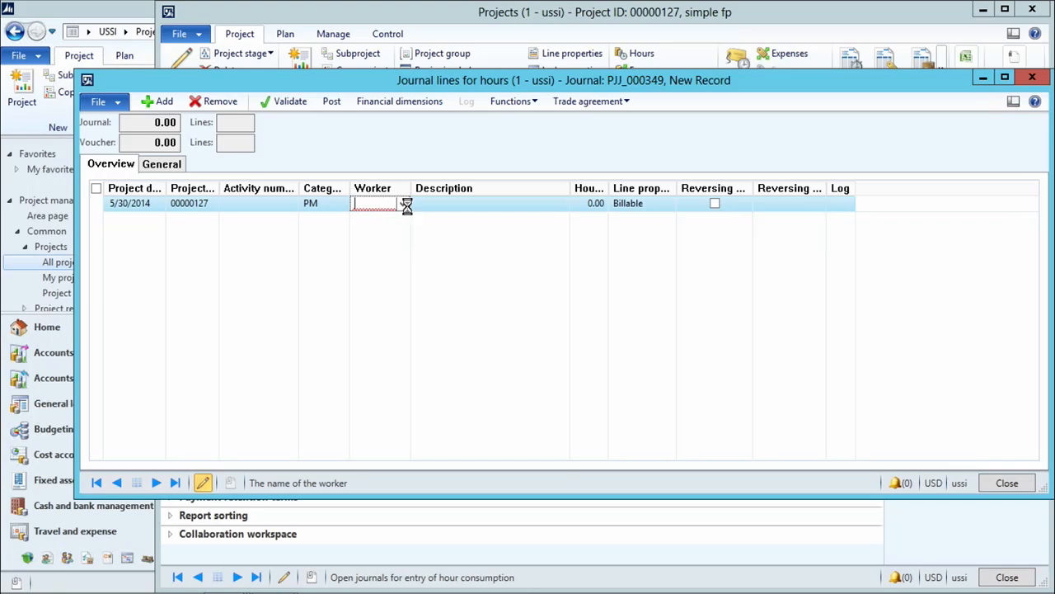
left_click(403, 204)
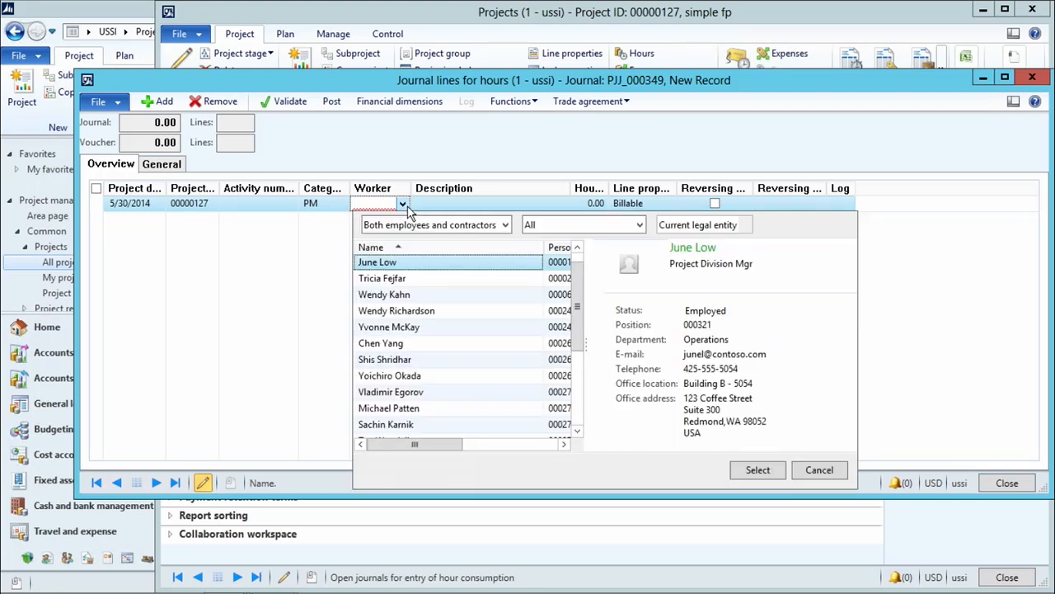
left_click(435, 377)
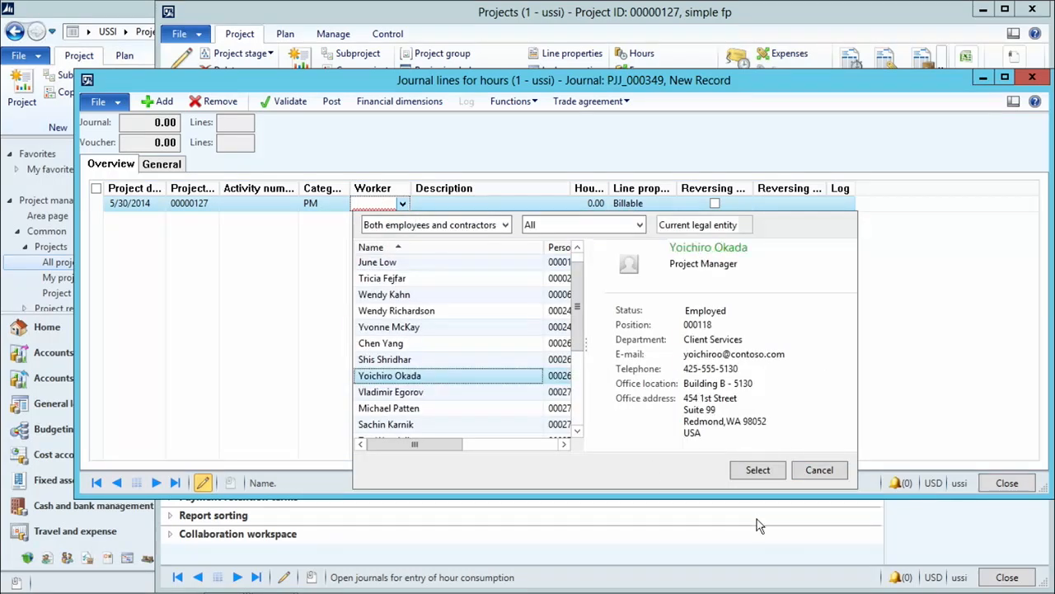
left_click(754, 472)
left_click(164, 206)
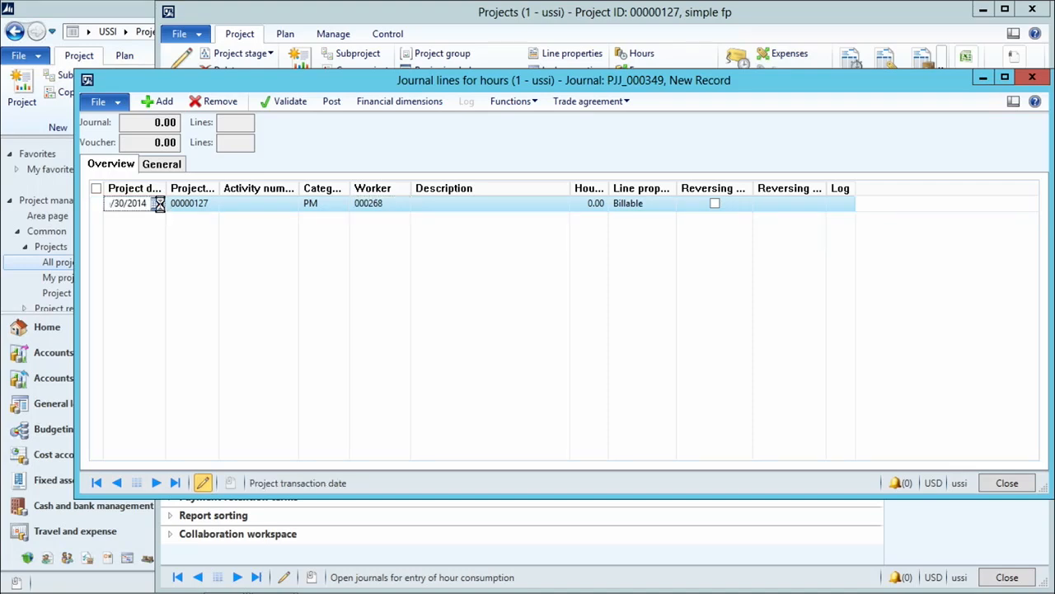
left_click(288, 304)
left_click(590, 205)
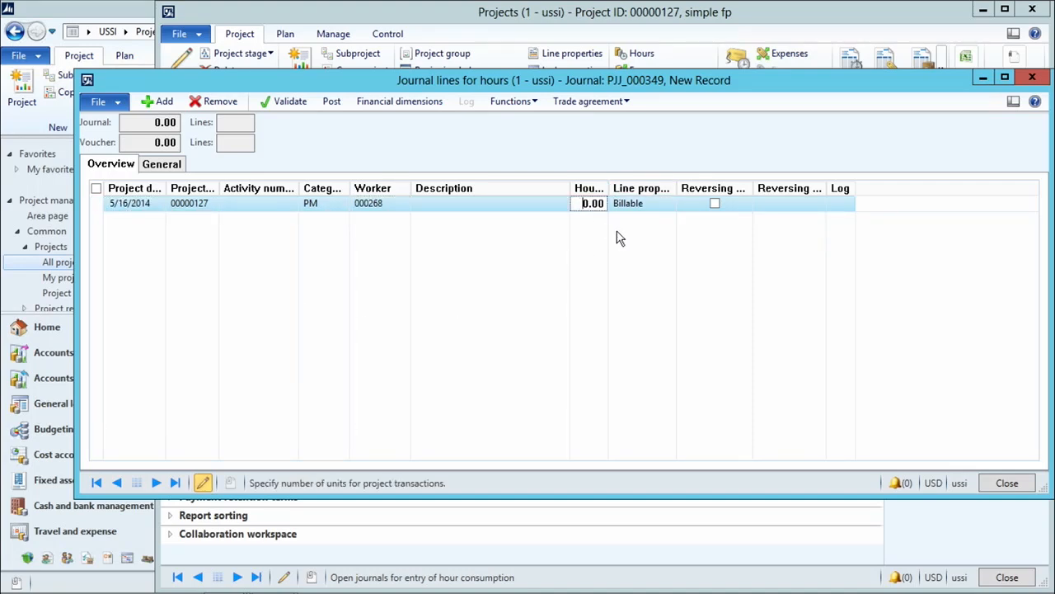
type("40")
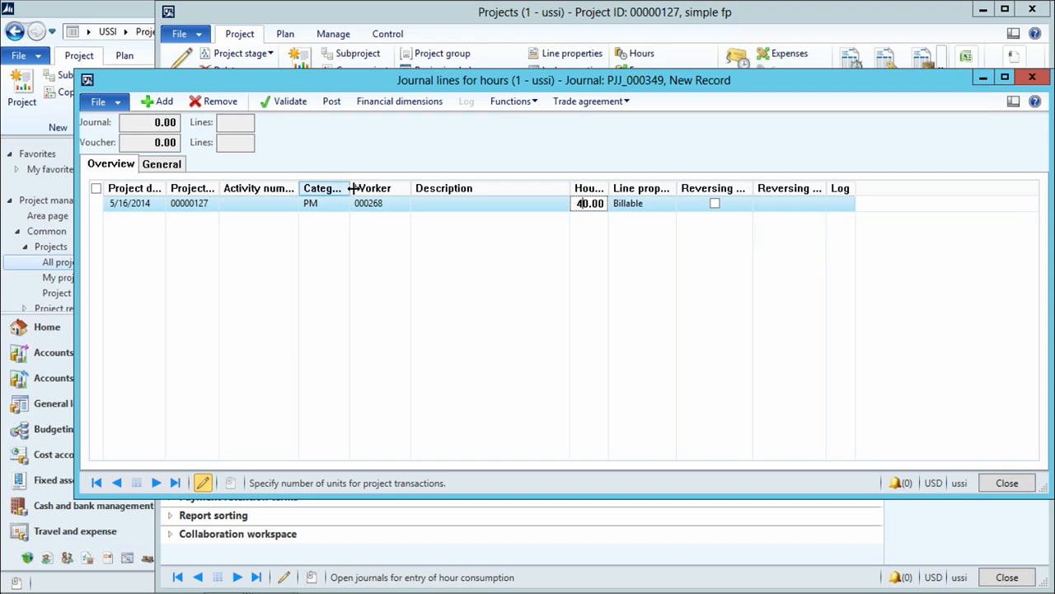
Step: Add a second line to the hour journal with project date 5/16/2014 and category AppDev
left_click(159, 101)
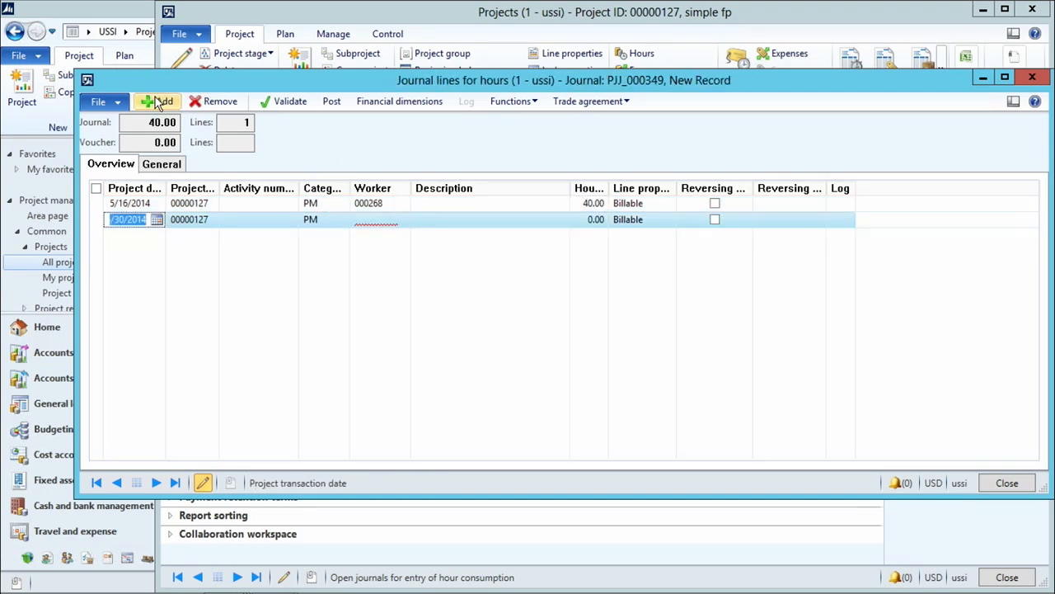
left_click(157, 220)
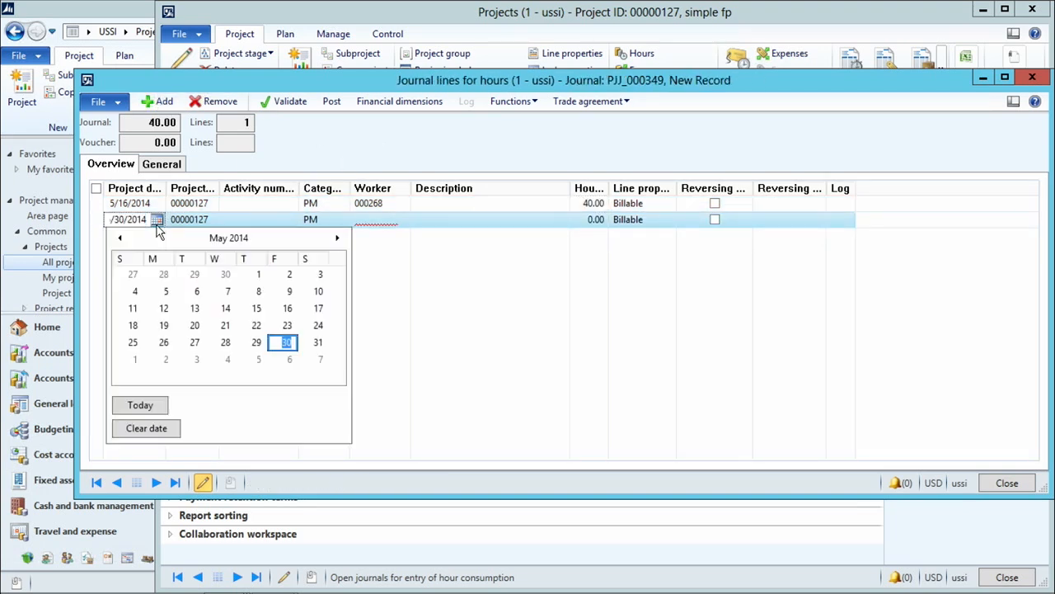
left_click(289, 308)
left_click(333, 219)
left_click(340, 220)
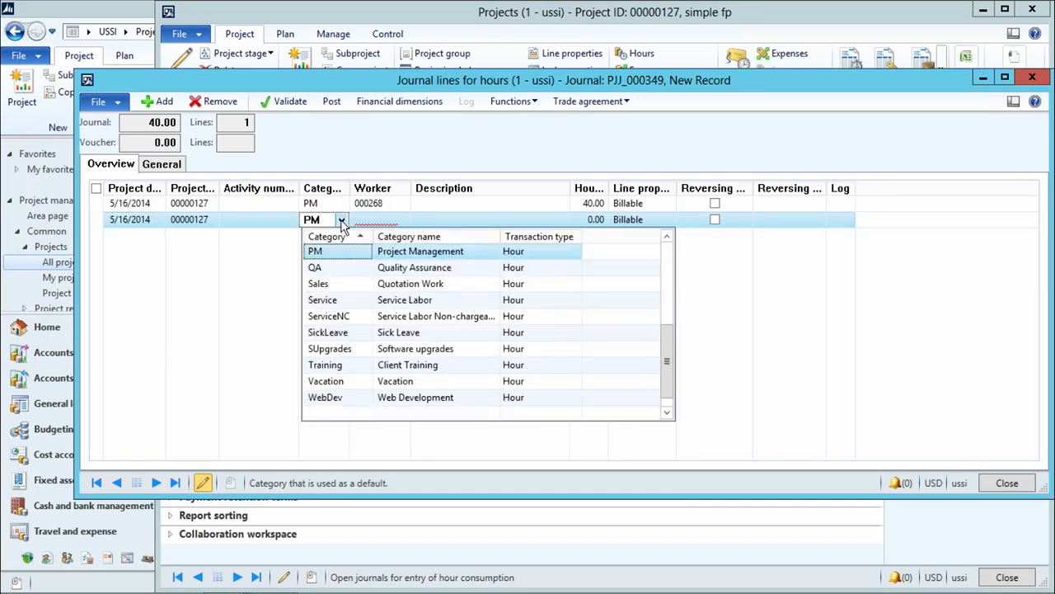
left_click_drag(670, 341, 663, 245)
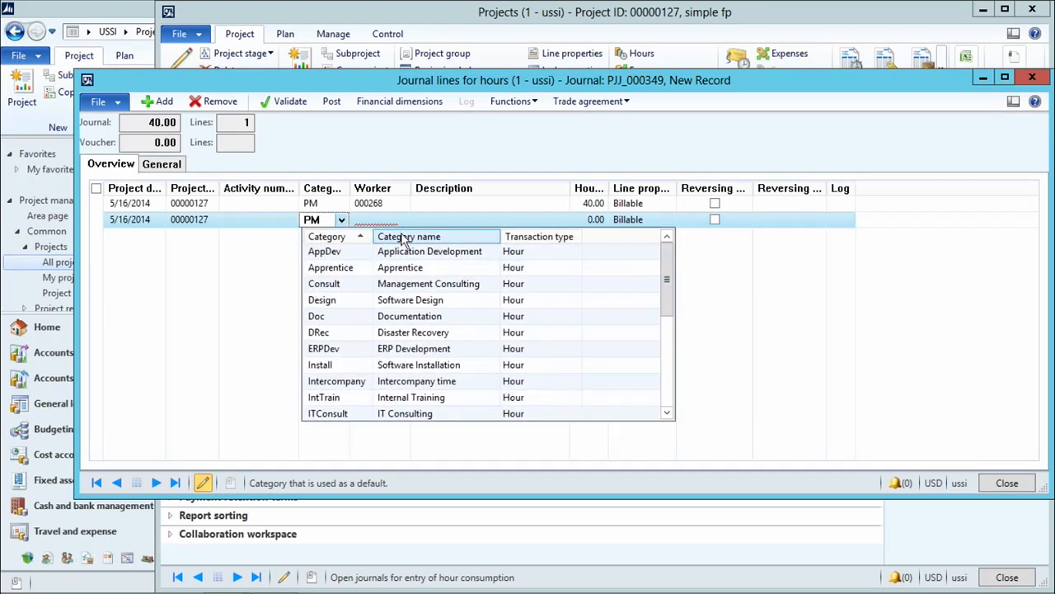
left_click(332, 251)
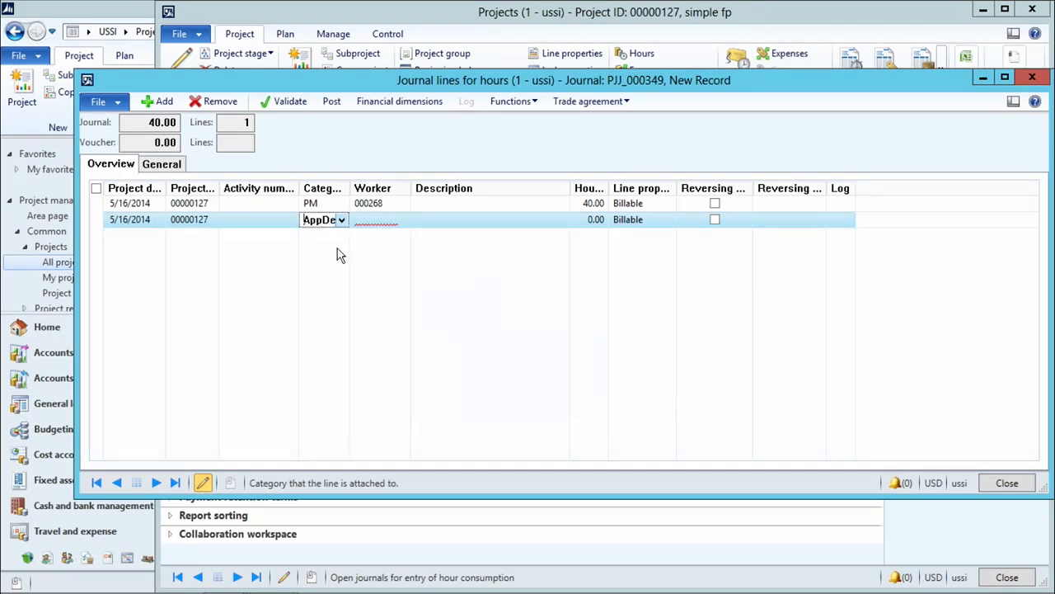
Step: Assign the Client Services consultant as worker on the AppDev line and enter 40 hours
left_click(400, 219)
left_click(402, 220)
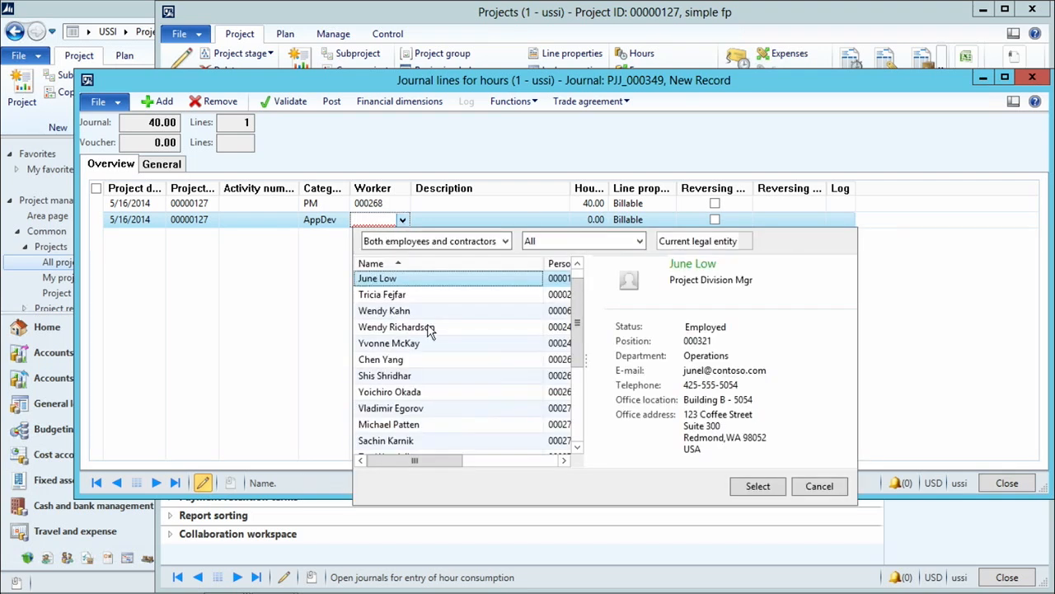
left_click(417, 327)
left_click(757, 487)
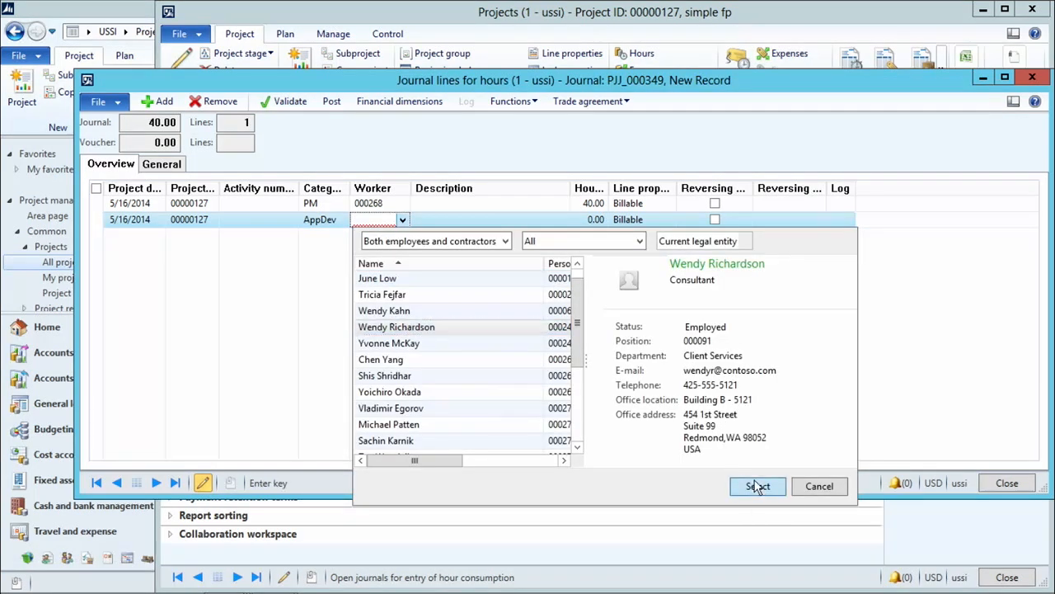
left_click(580, 221)
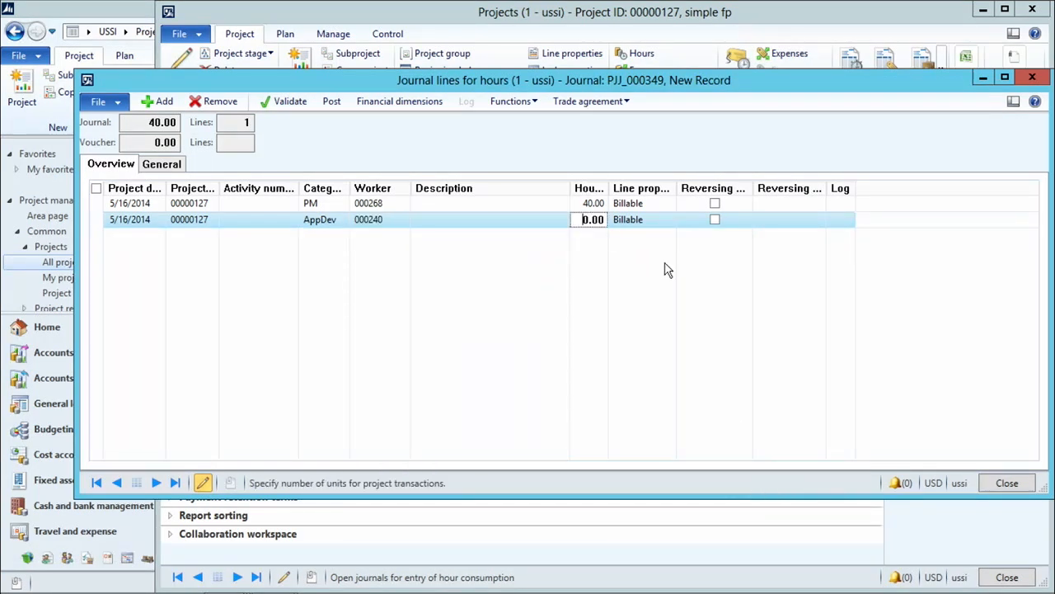
type("4")
Step: Post the hour journal without transferring posting errors, then close its lines and the journal form
left_click(333, 102)
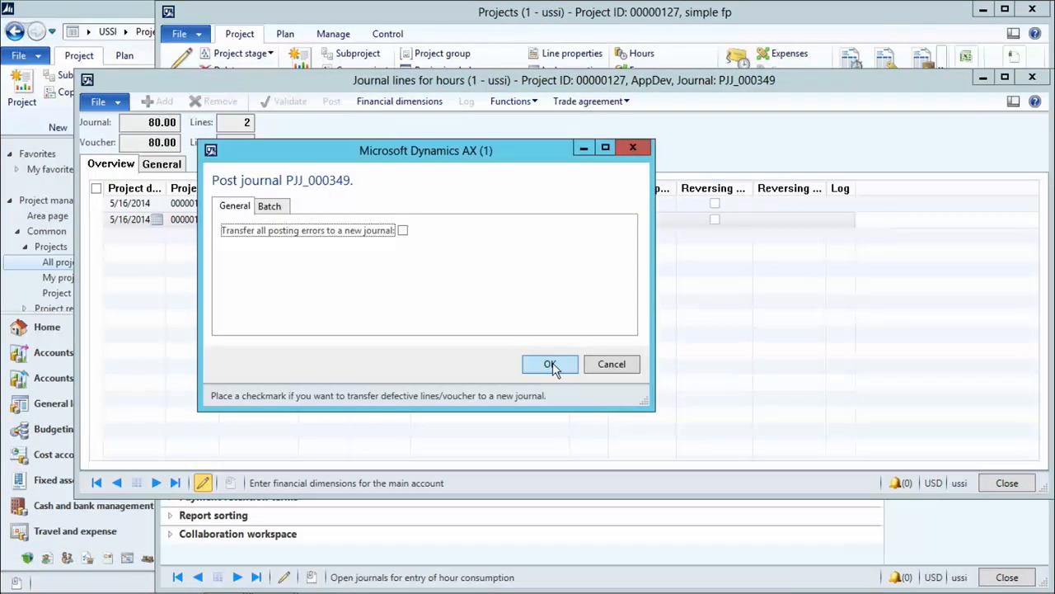
left_click(551, 364)
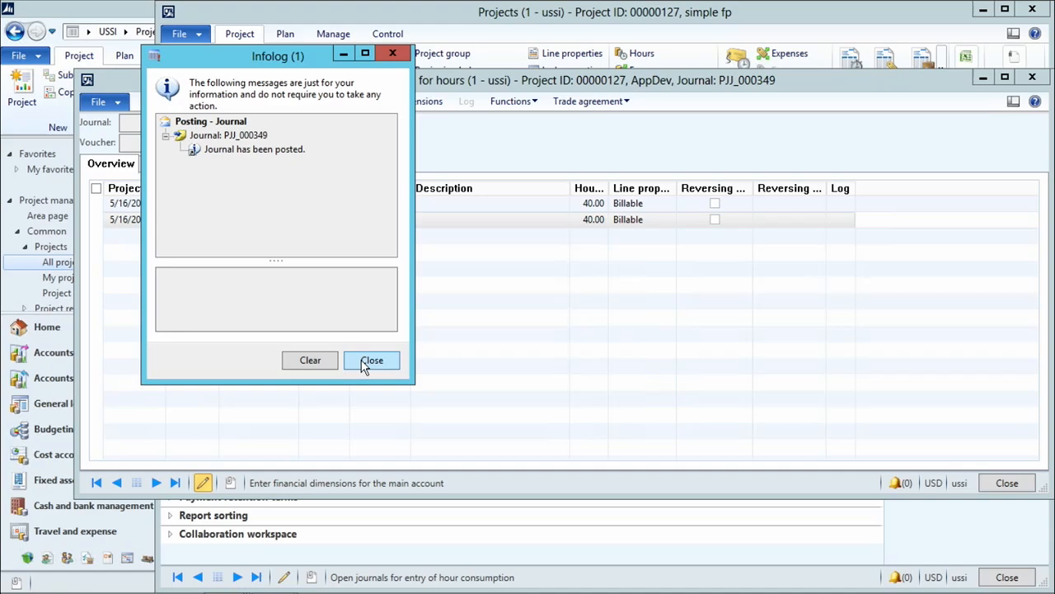
left_click(368, 363)
left_click(998, 483)
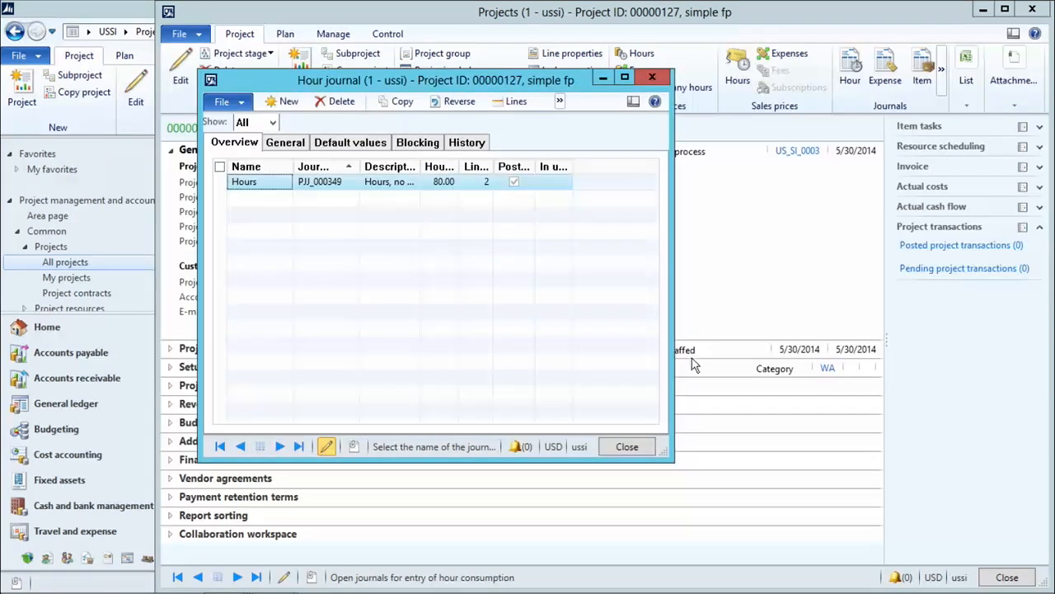
left_click(626, 447)
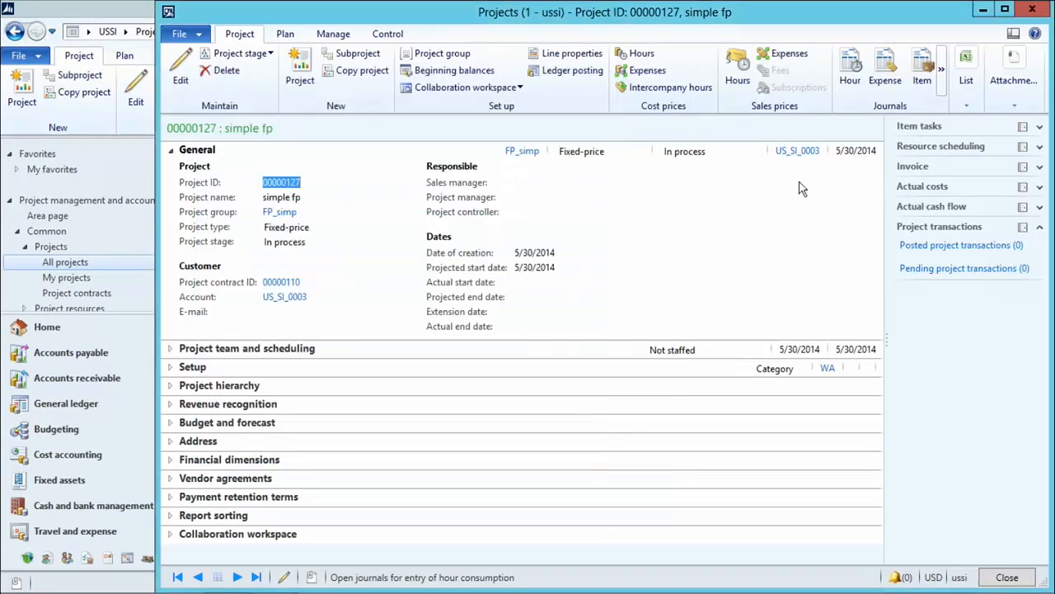
Step: Create a new PrjJrn expense journal for the project and open its voucher lines
left_click(885, 70)
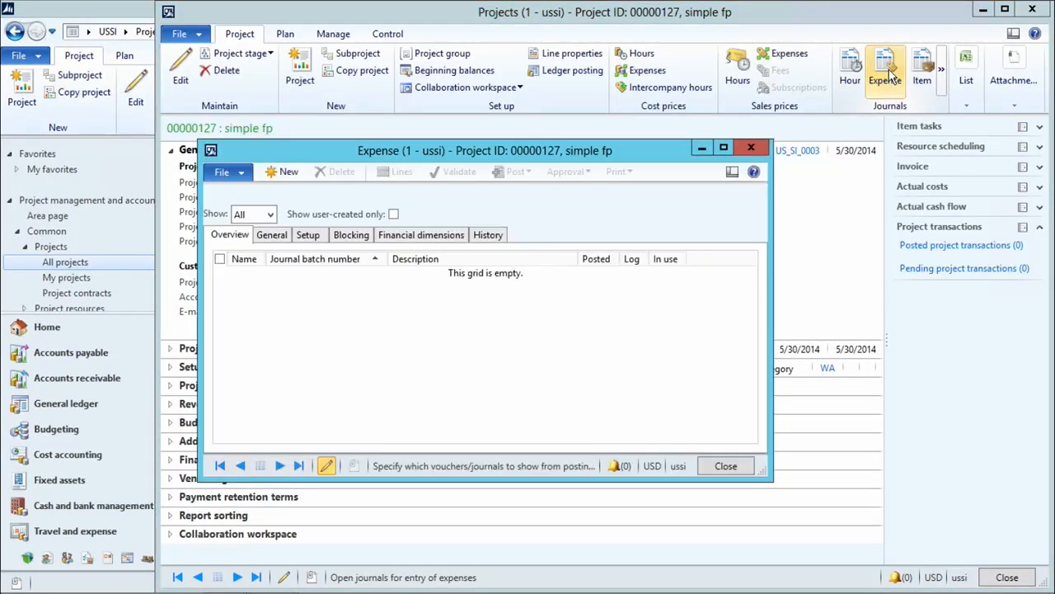
left_click(284, 173)
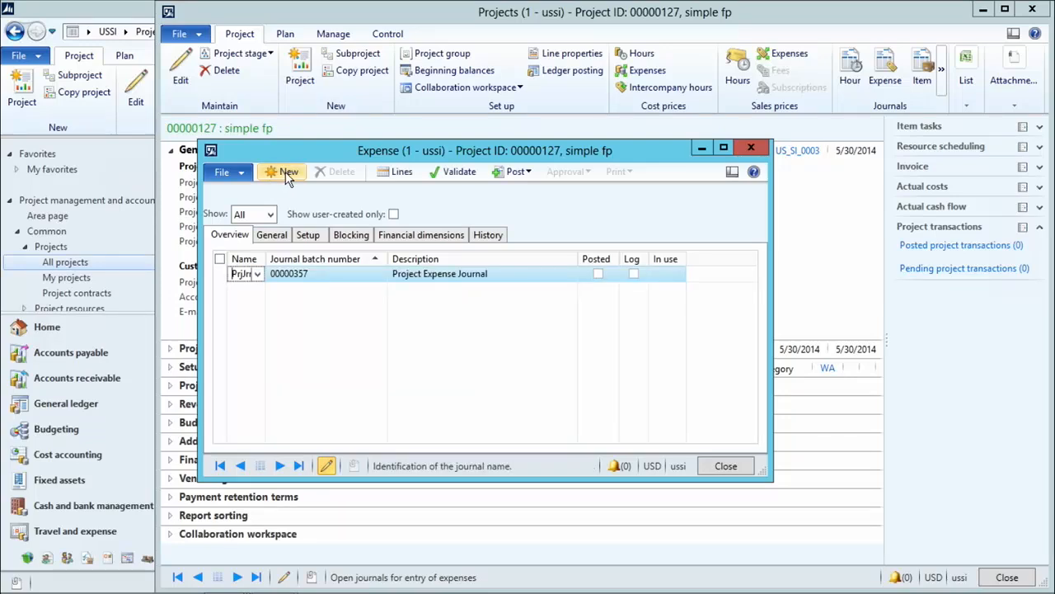
left_click(402, 172)
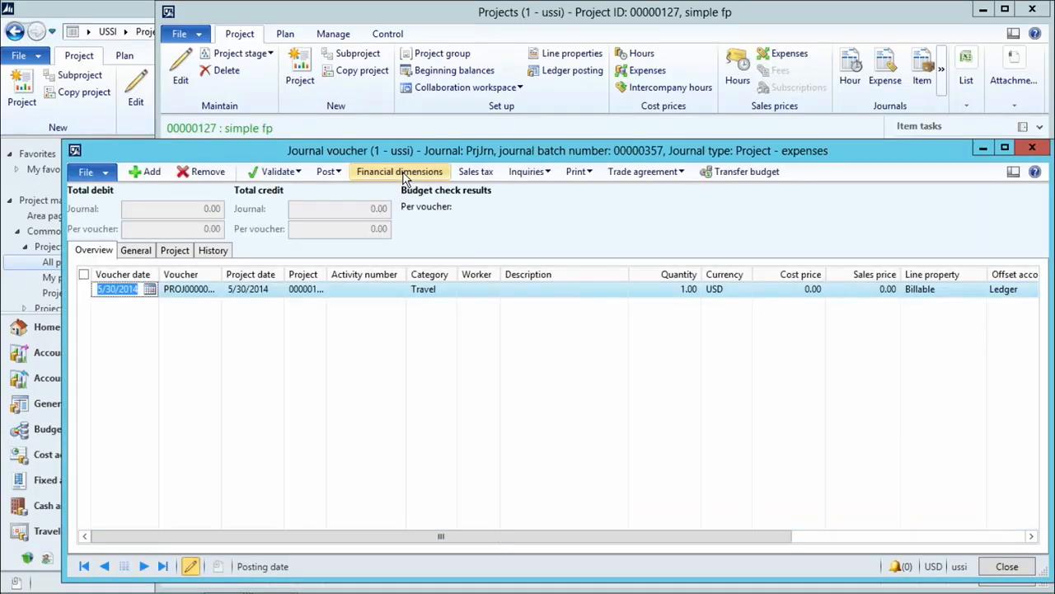
Step: Fill in the Travel expense line with voucher date 5/16/2014, cost price 5,000 and sales price 6,000
left_click(151, 290)
left_click(266, 377)
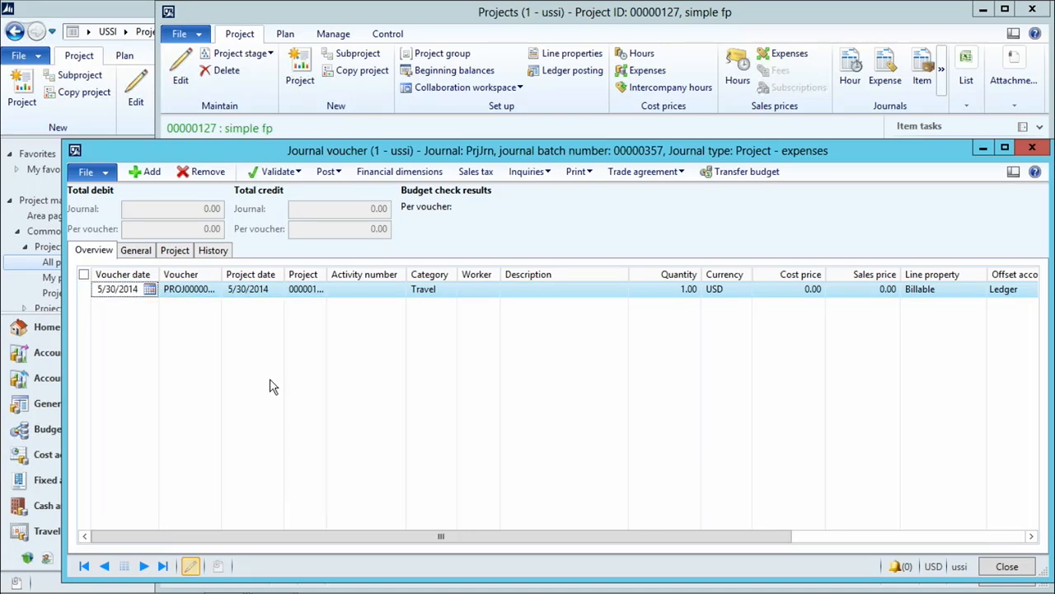
key("Tab")
key("Tab")
key("Tab")
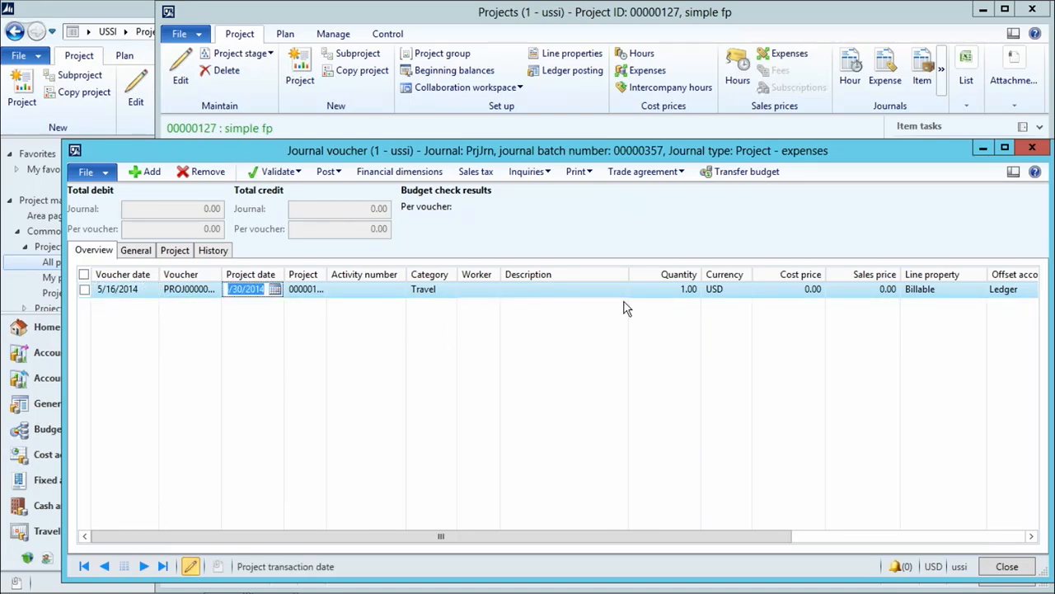
key("Tab")
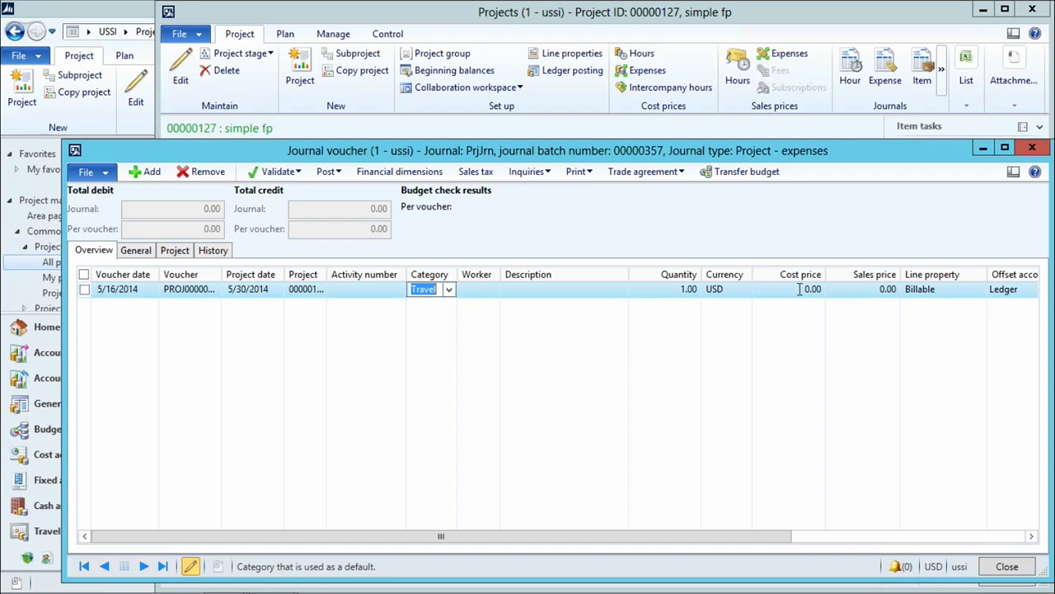
left_click(804, 289)
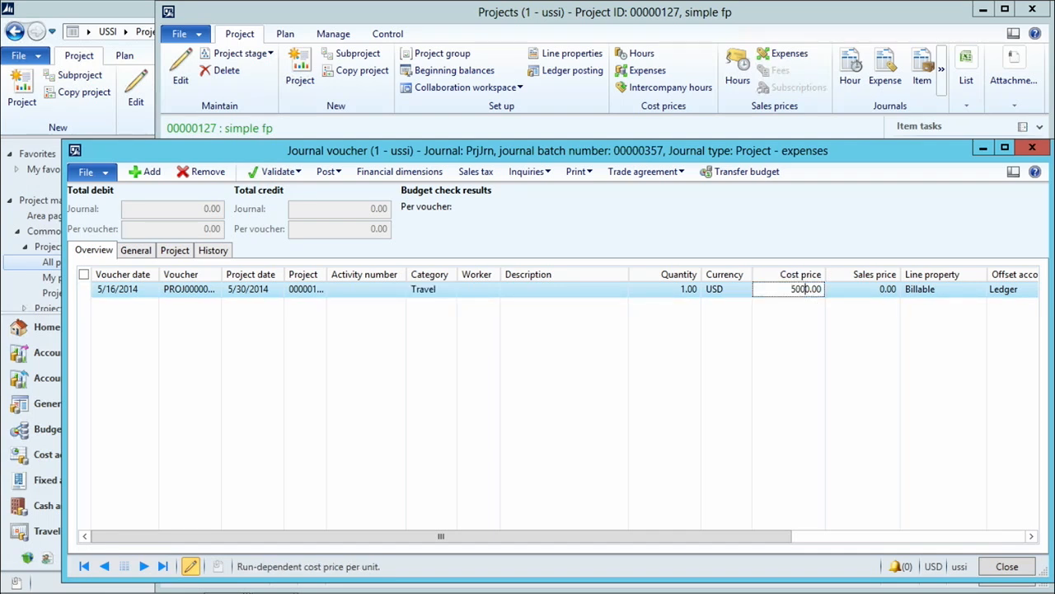
key("Tab")
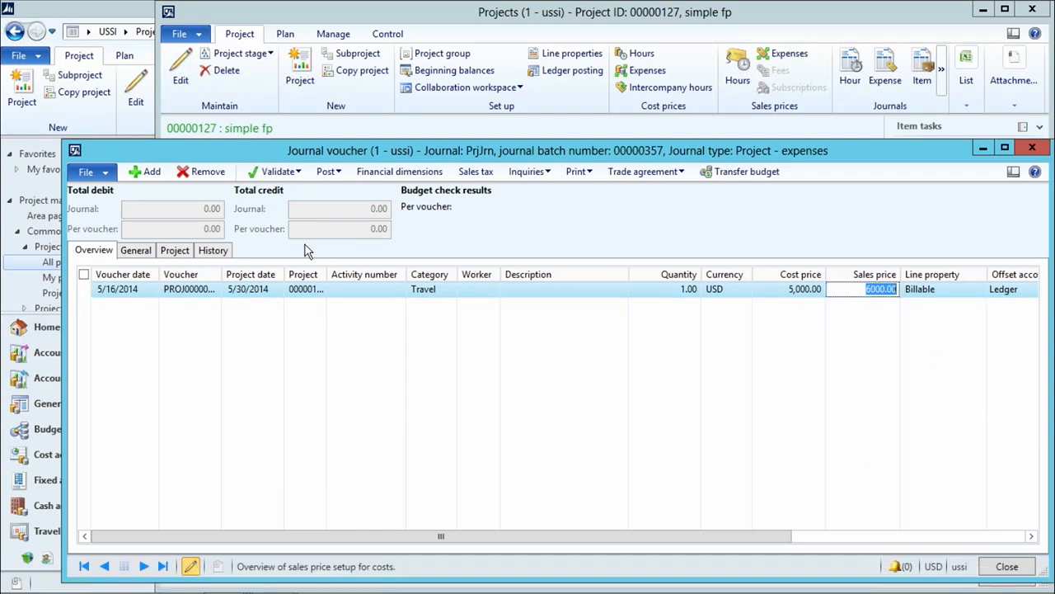
Step: Post the expense journal and close its voucher lines and the journal form
left_click(337, 175)
left_click(341, 190)
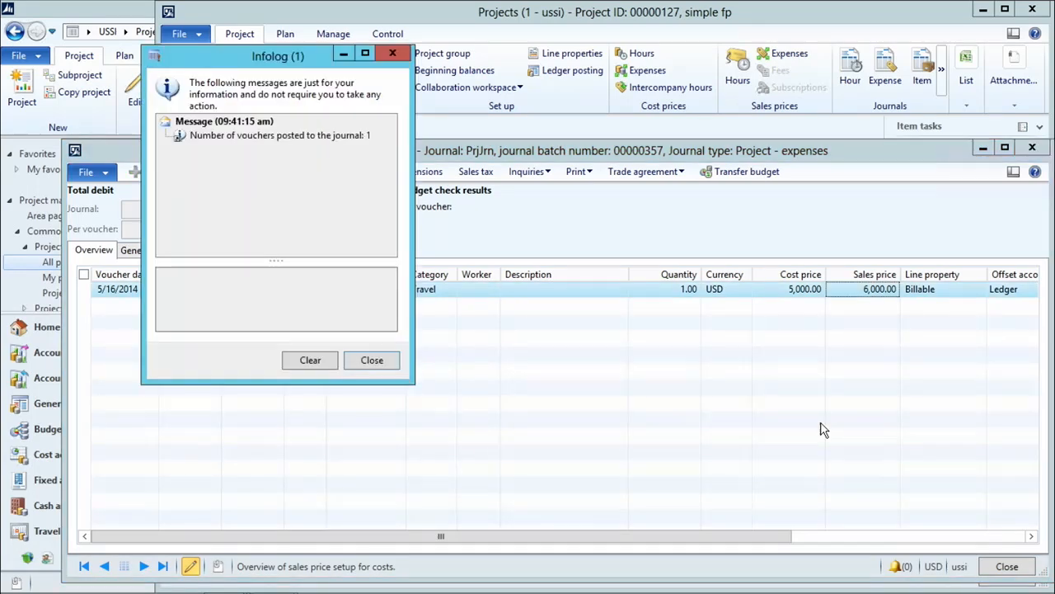
left_click(377, 363)
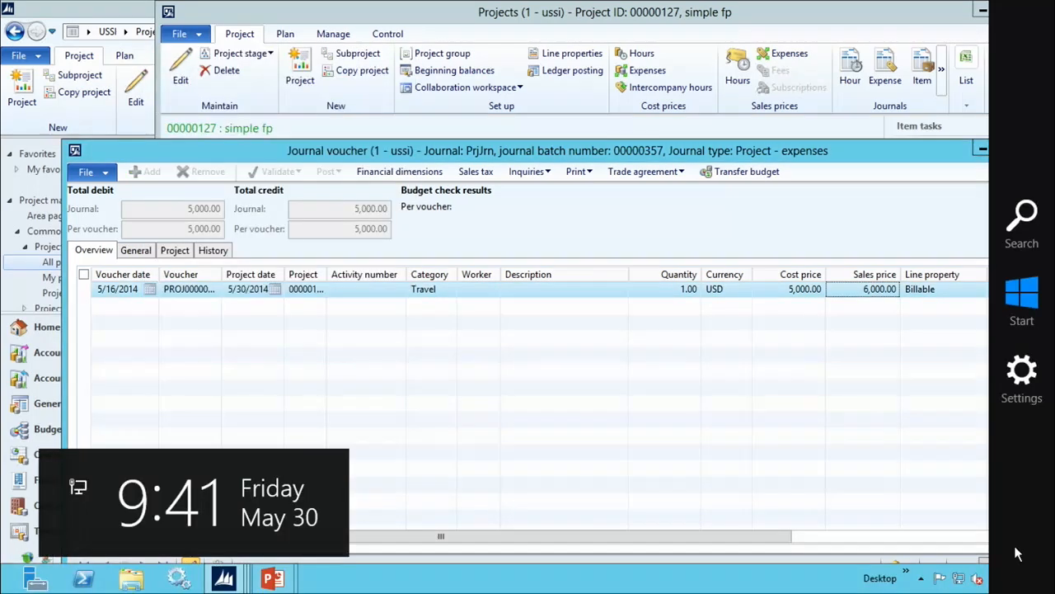
left_click(1006, 566)
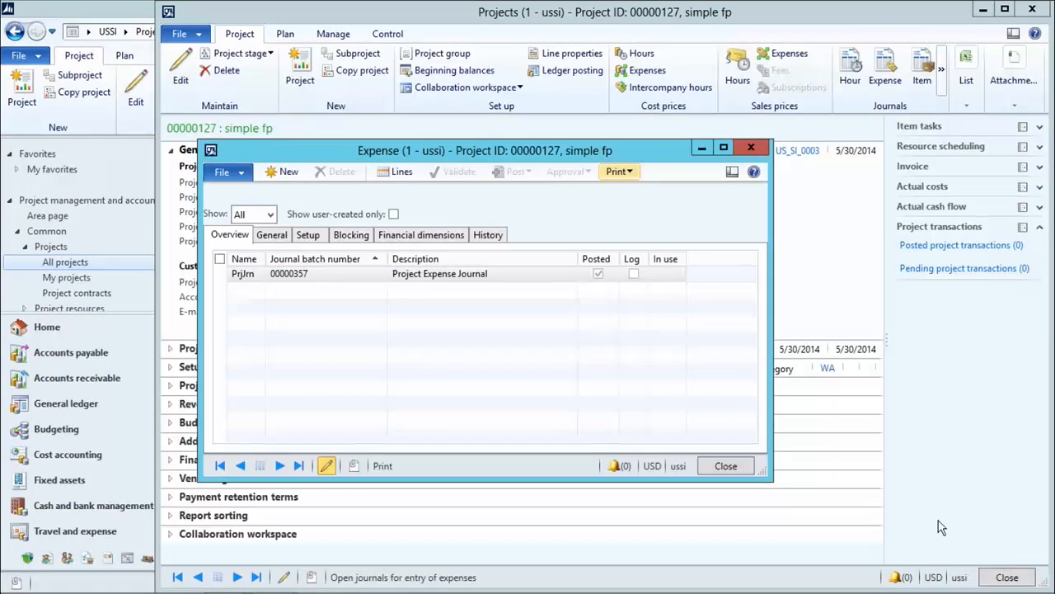
left_click(716, 465)
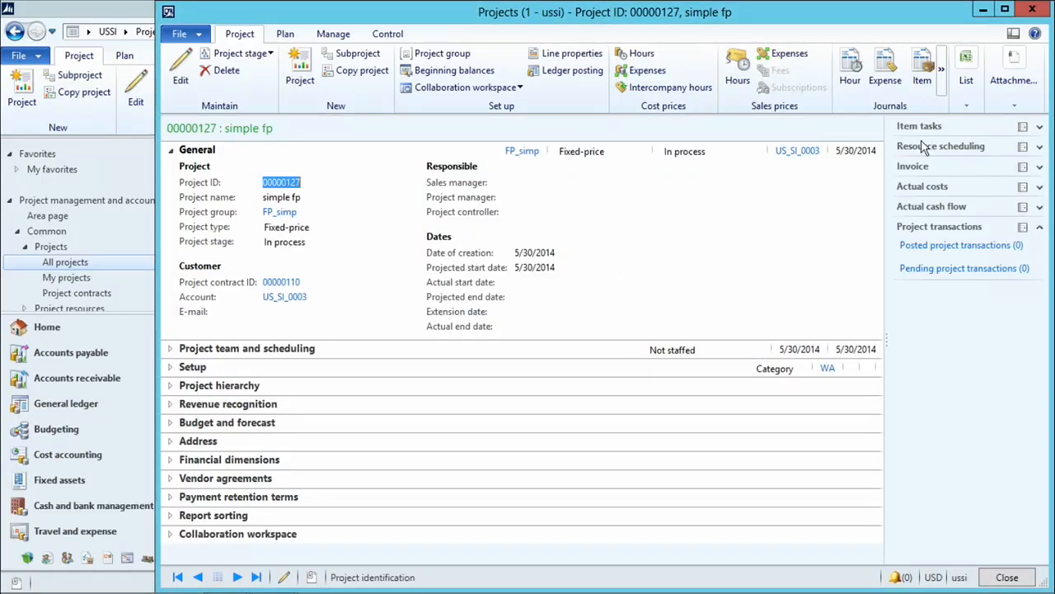
Step: Review the project's posted transactions, then go to the module's area page and return to the simple fp project form
left_click(965, 248)
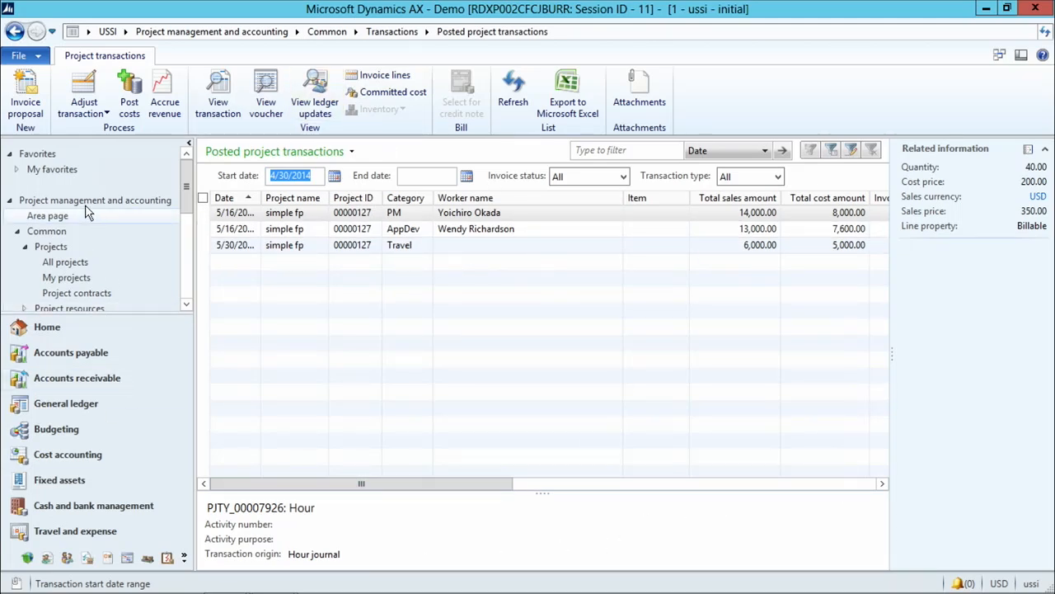
left_click(50, 217)
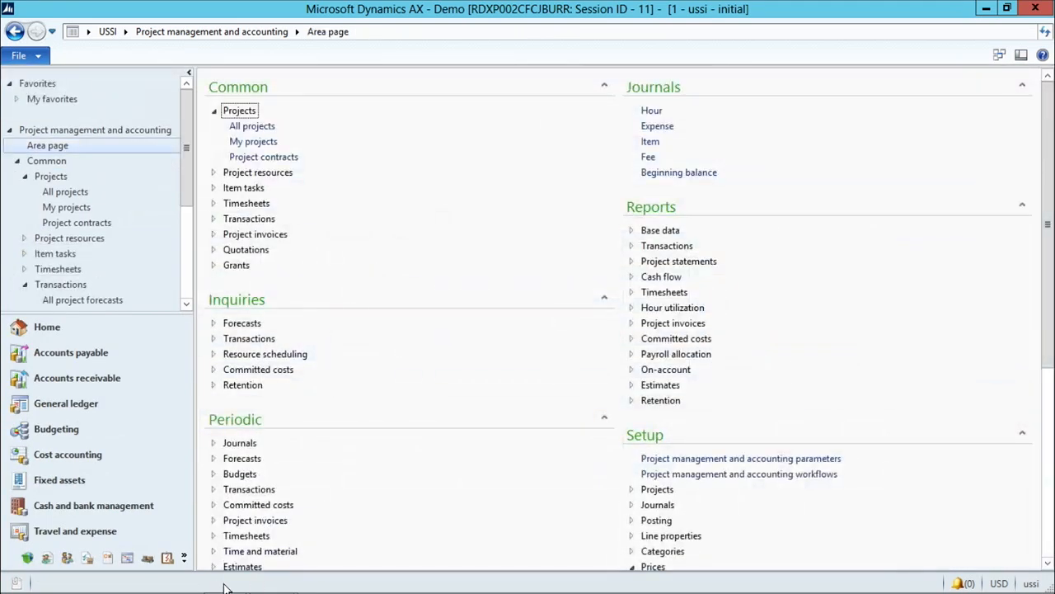
mouse_move(224, 577)
left_click(300, 471)
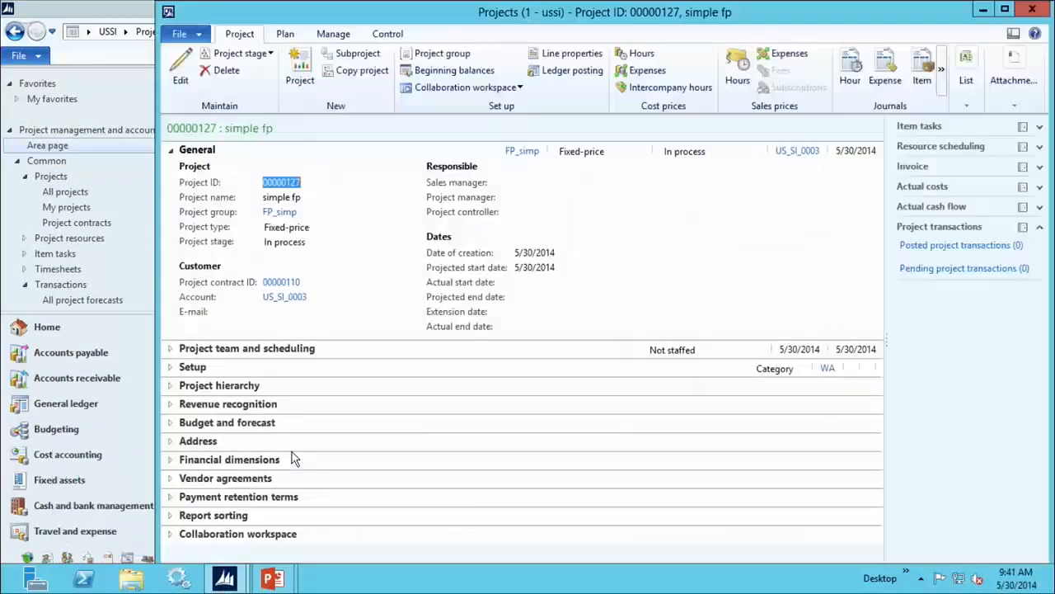
Step: Calculate the project statement to examine revenue, costs and gross margin before invoicing, then close it
left_click(388, 35)
left_click(186, 73)
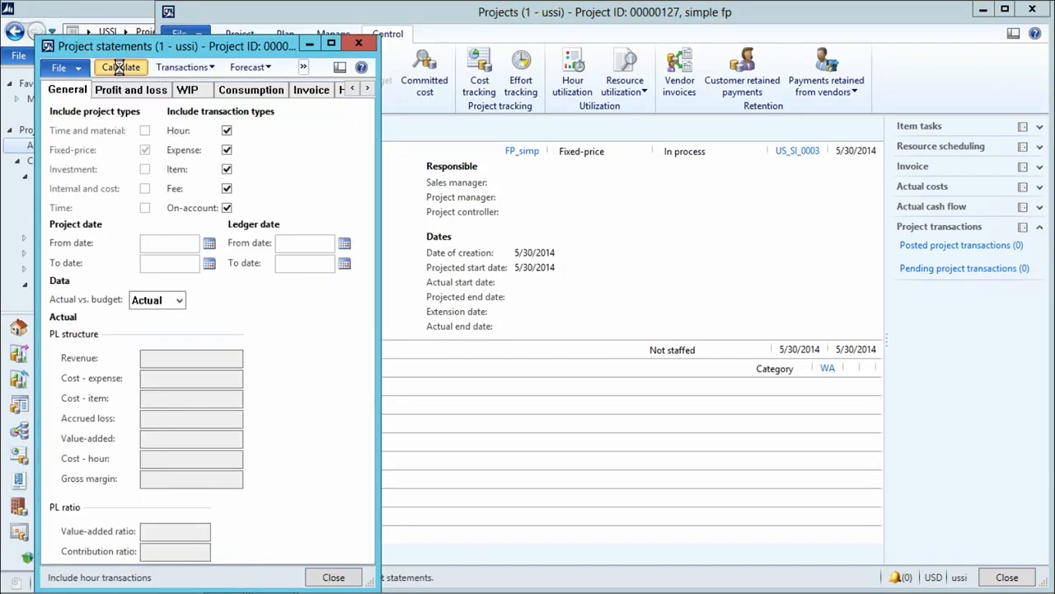
left_click(117, 67)
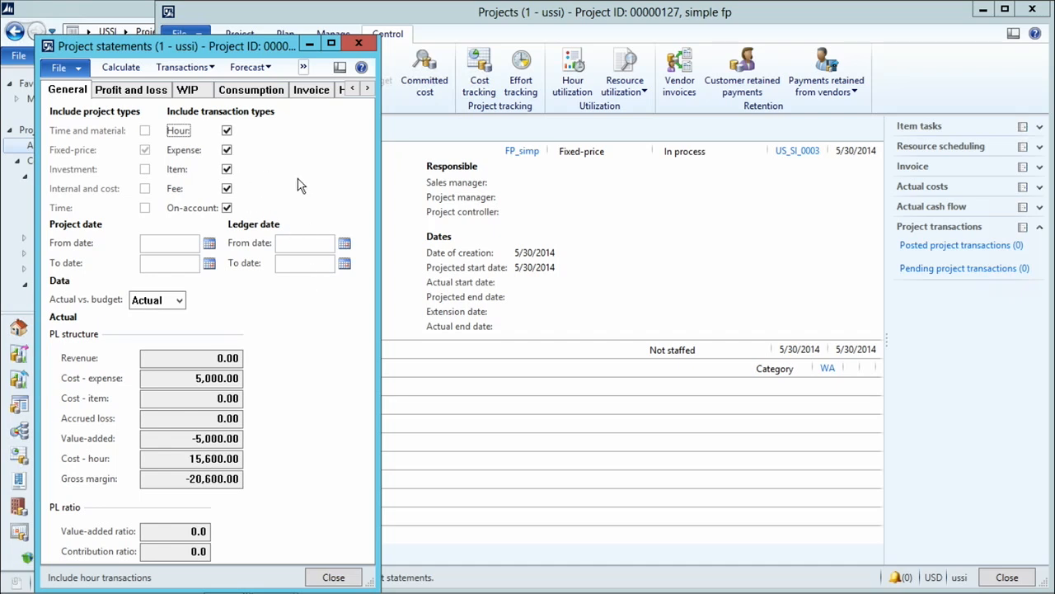
left_click(334, 578)
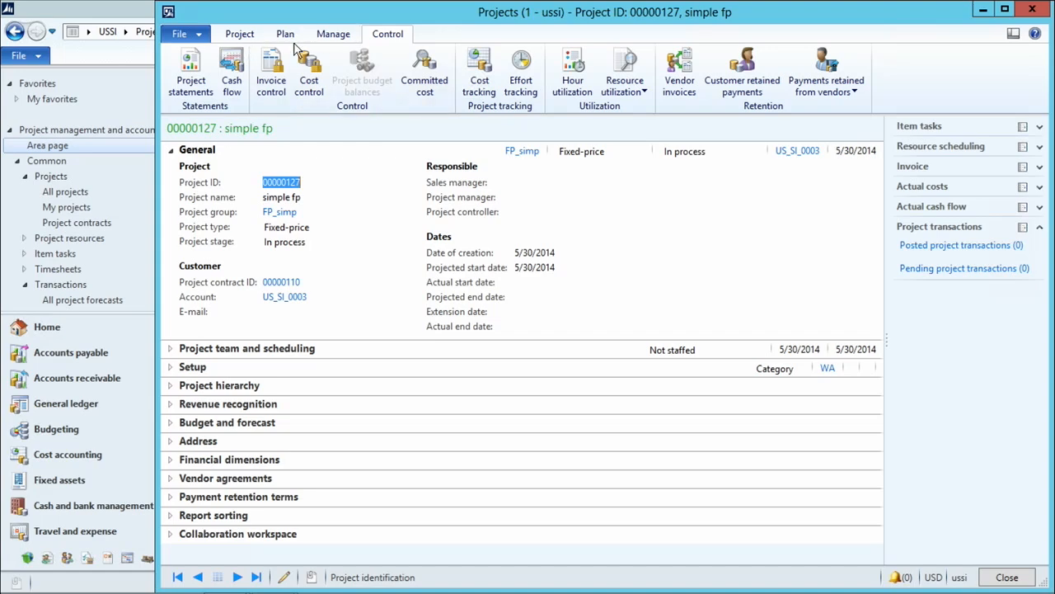
Step: Create an invoice proposal for the project's 100,000 on-account milestone
left_click(334, 37)
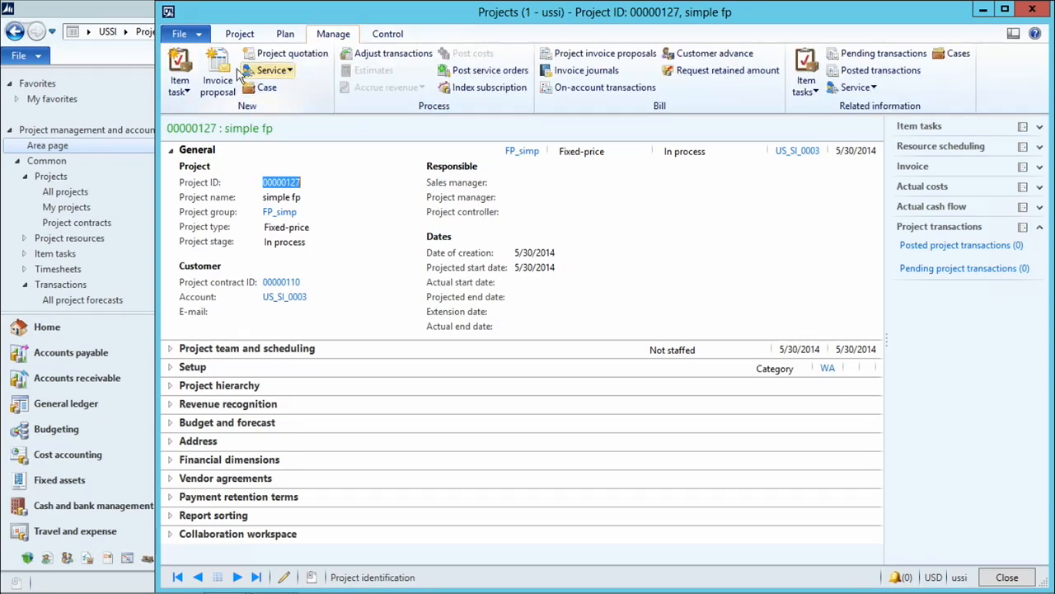
left_click(213, 76)
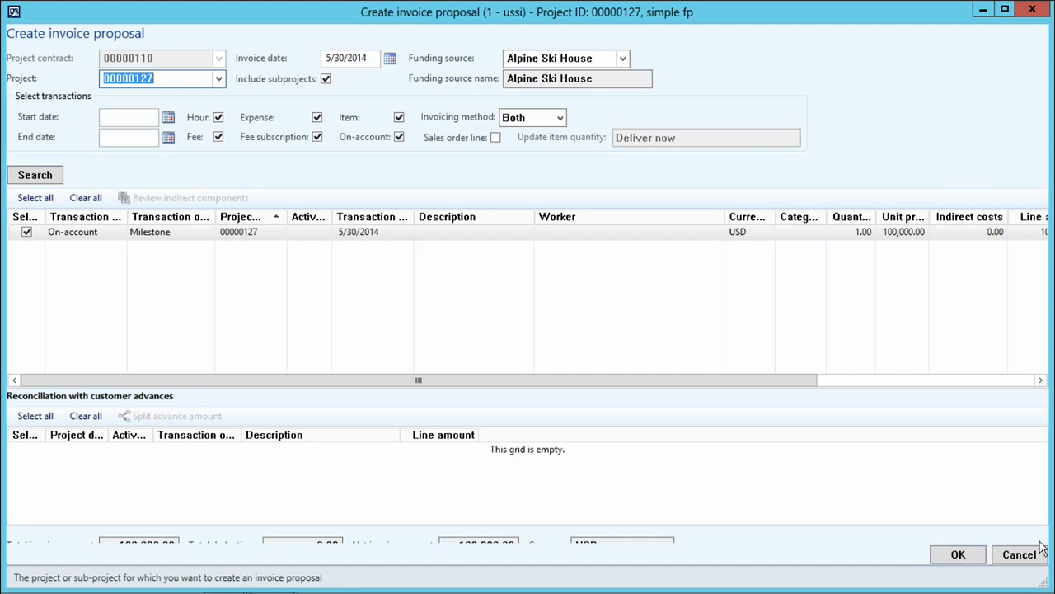
left_click(956, 554)
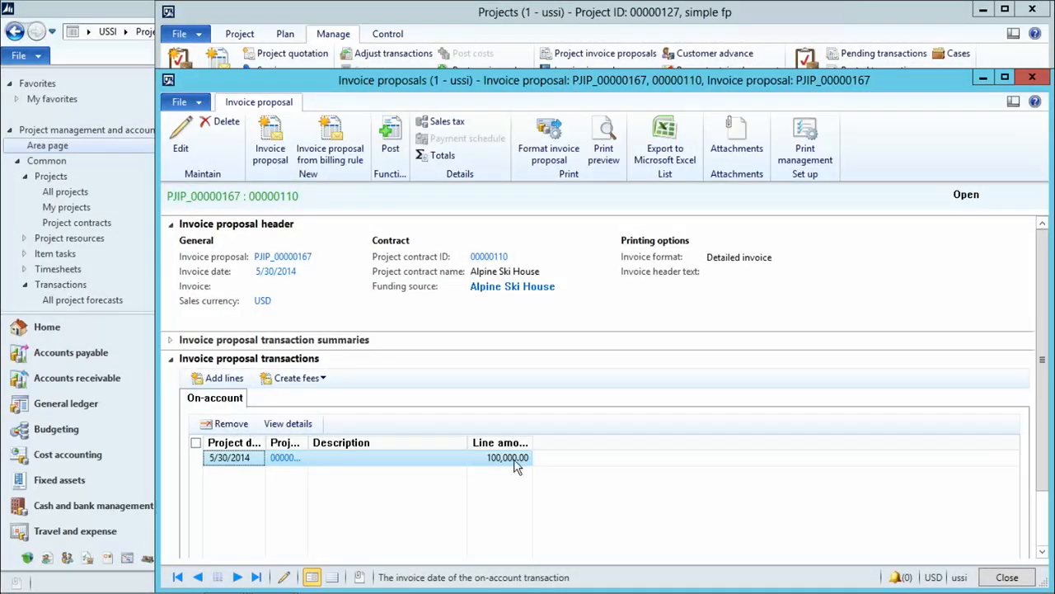
Step: Post the milestone invoice proposal without printing the invoice and close the invoice proposals form
left_click(390, 142)
left_click(390, 142)
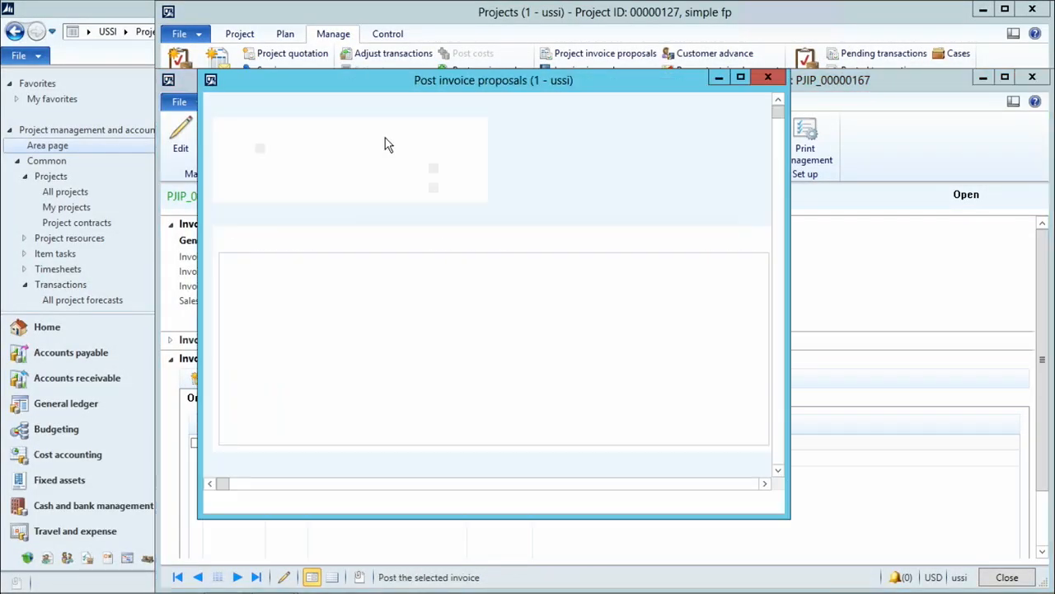
left_click(620, 480)
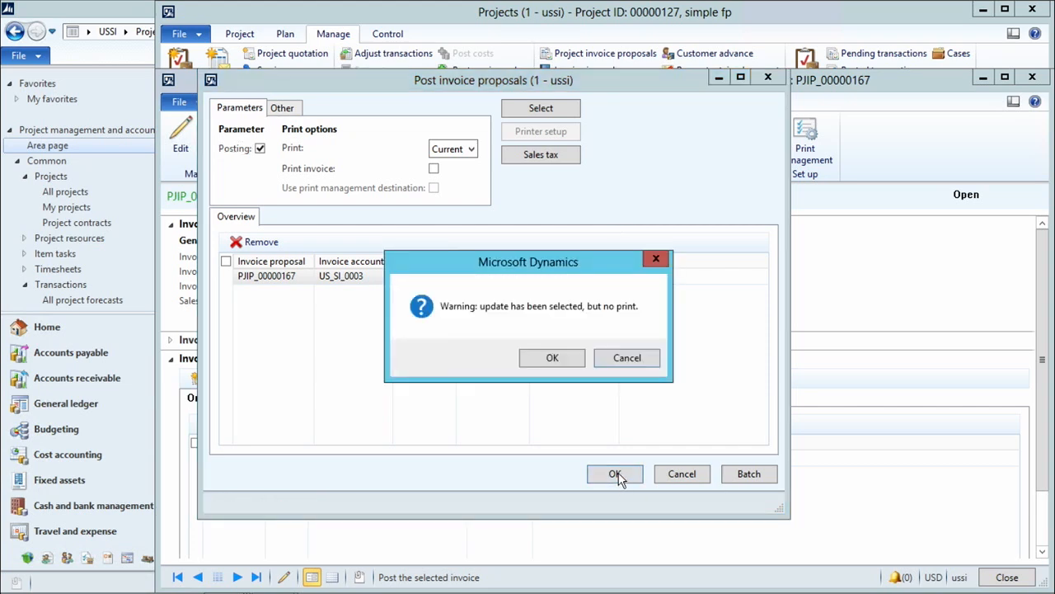
left_click(564, 355)
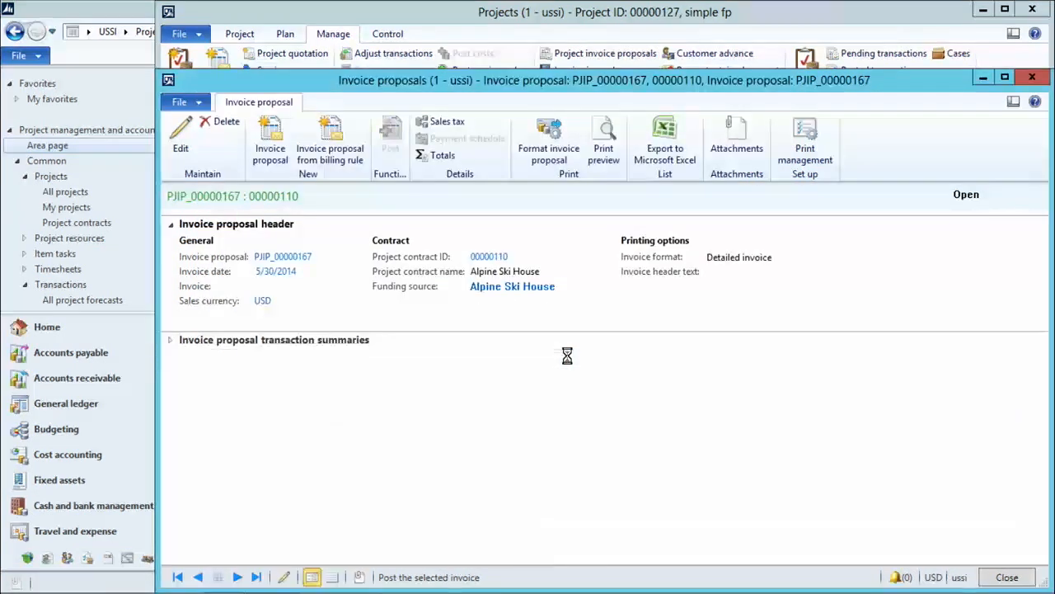
left_click(1007, 577)
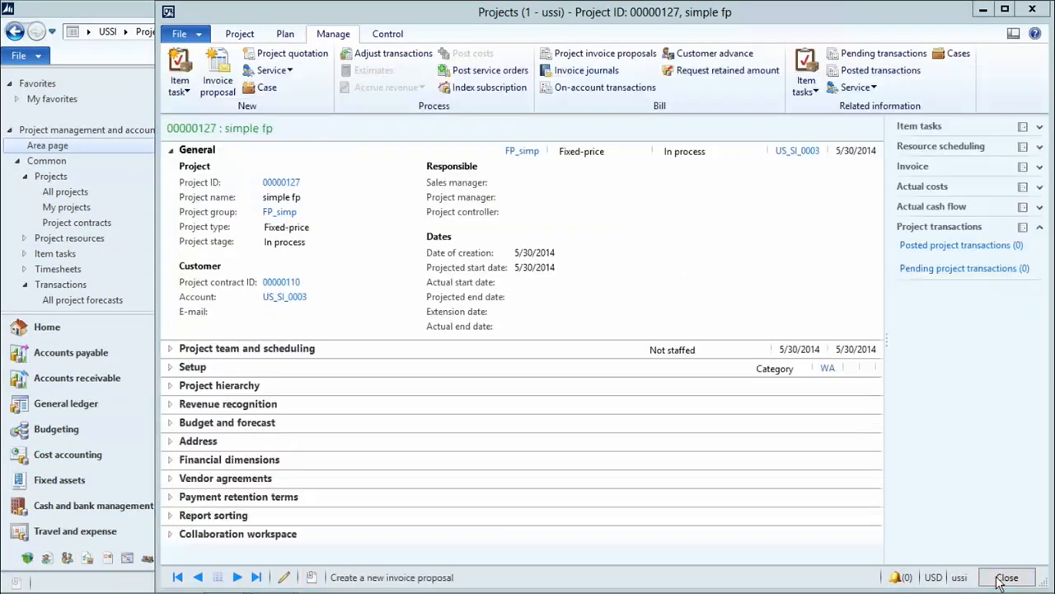
Step: Recalculate the project statement to check revenue and gross margin after the milestone invoice, then close it
left_click(386, 35)
left_click(195, 76)
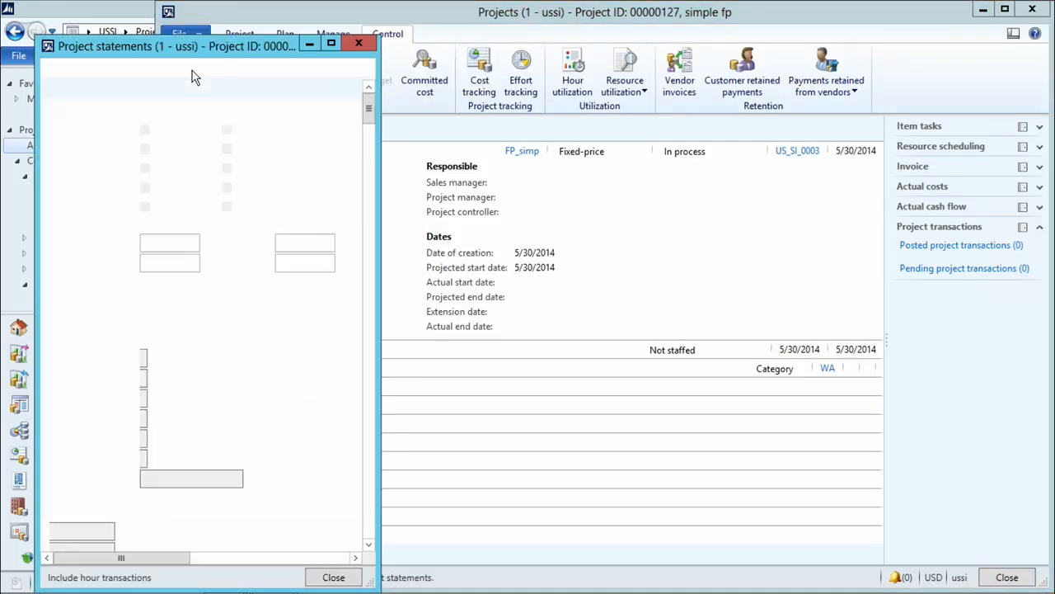
left_click(124, 70)
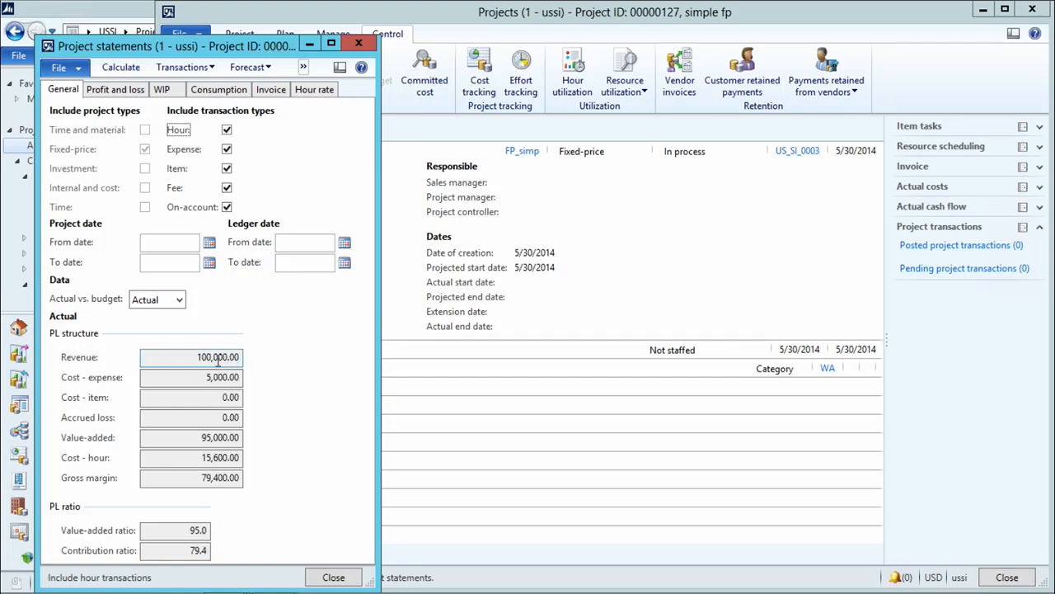
left_click(334, 577)
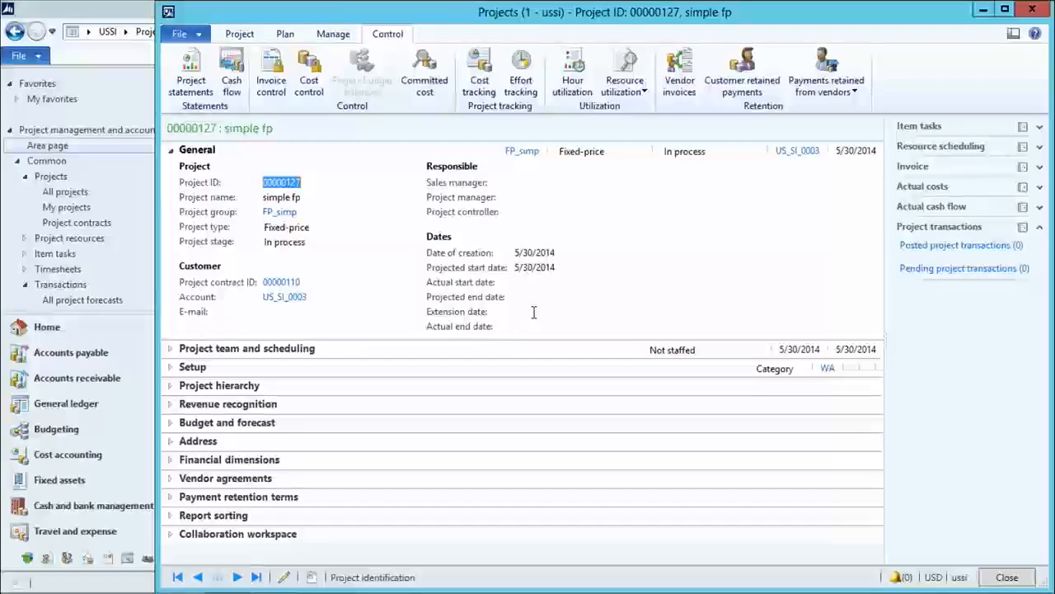